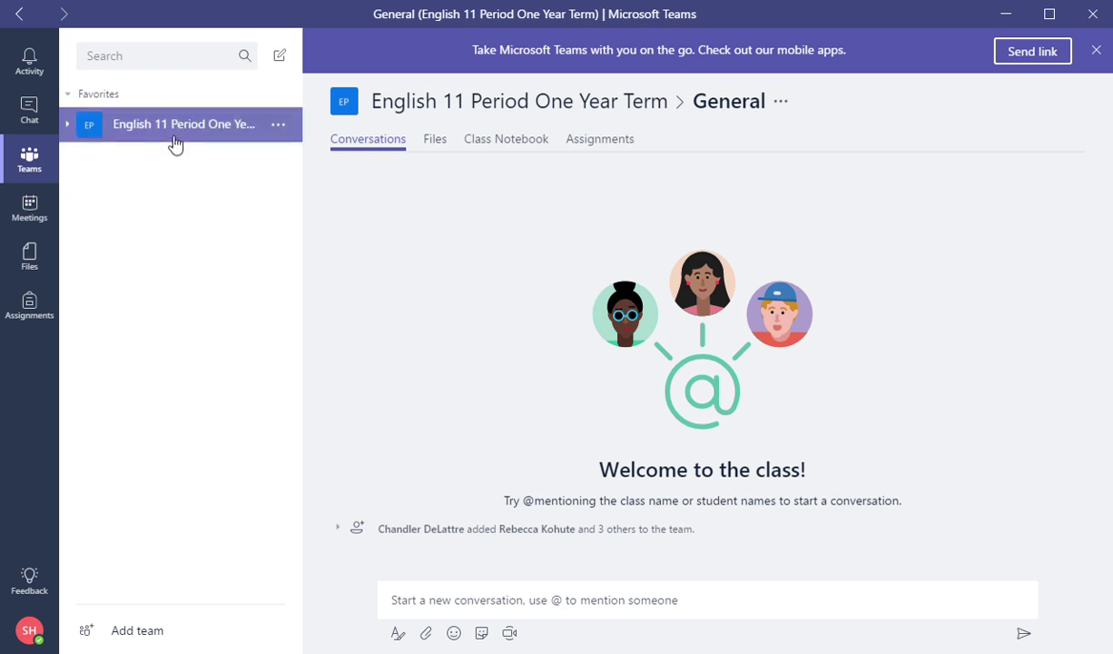
Expand the English 11 Period One Year Term team and go to its Assignments page.
click(186, 133)
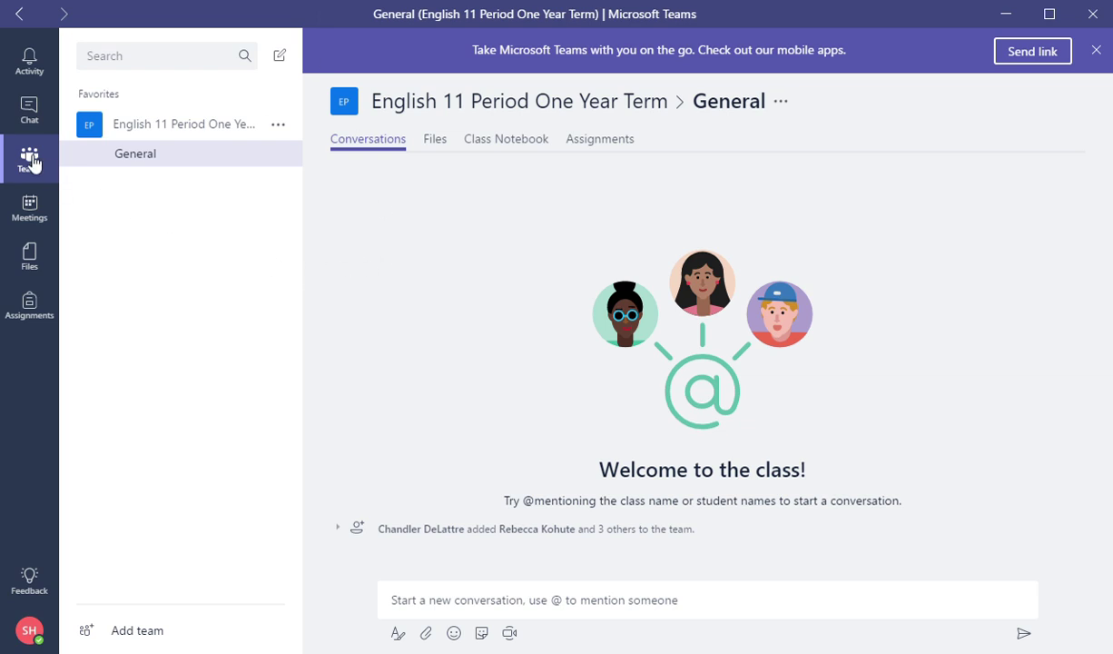
click(31, 312)
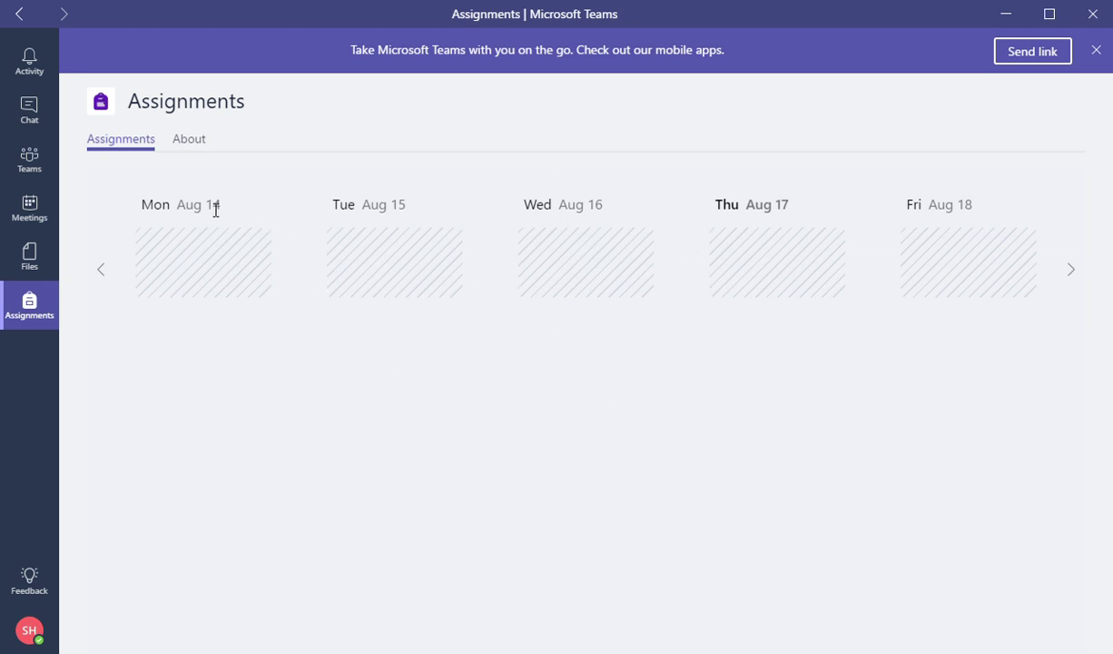
Advance the Assignments calendar two weeks to Aug 24–28.
click(1073, 273)
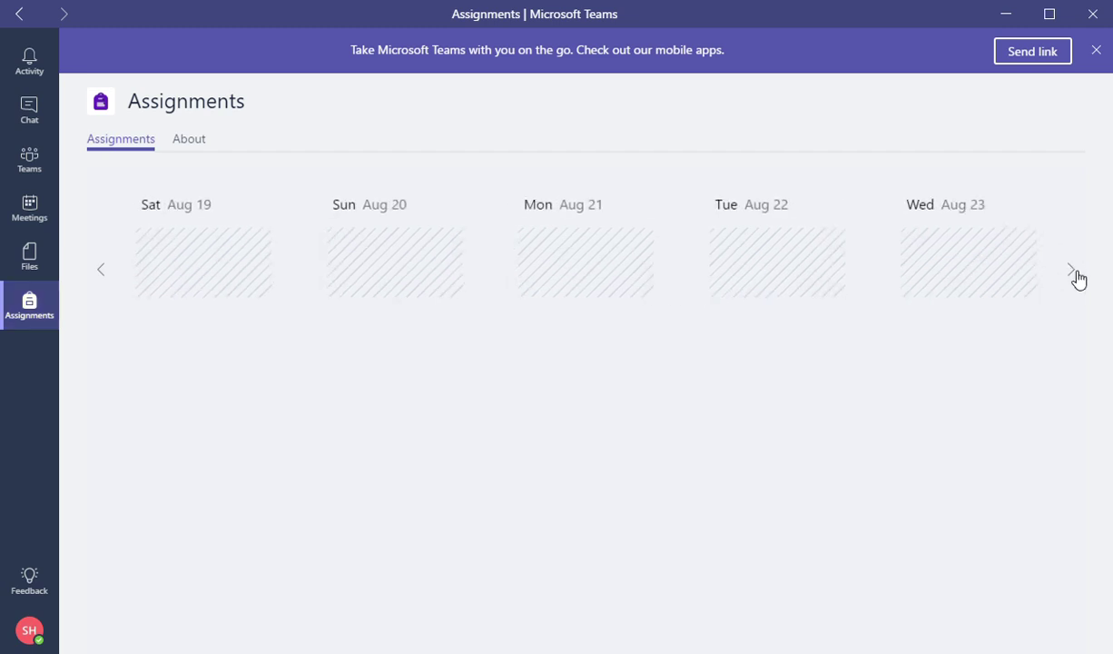
click(1075, 275)
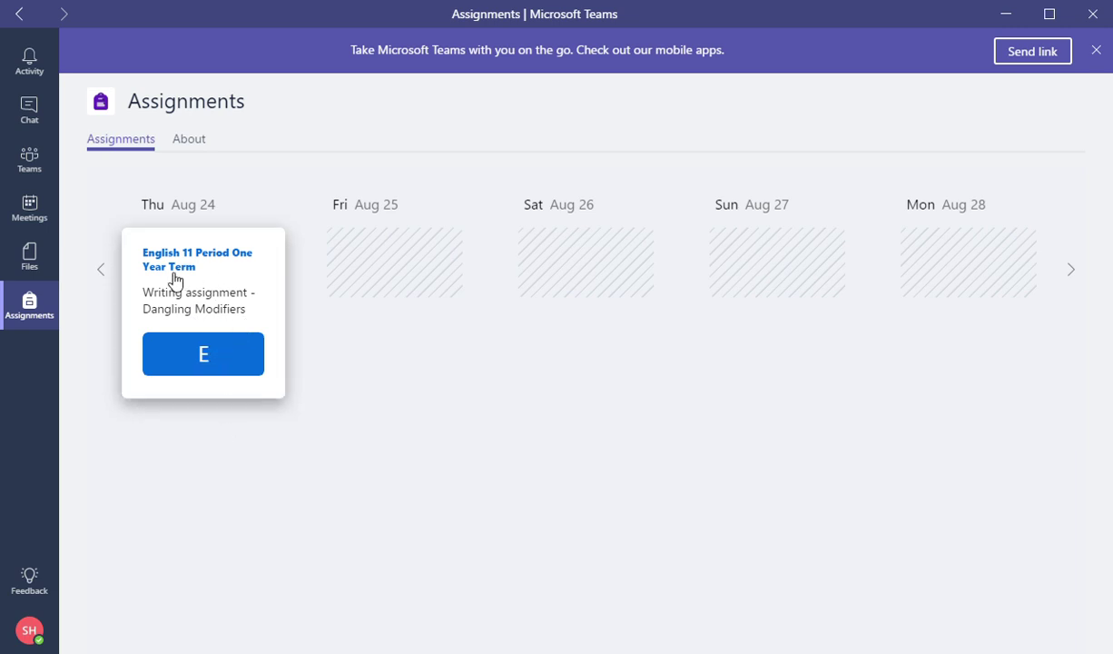
Open the Writing assignment - Dangling Modifiers details and begin adding work to it.
click(210, 352)
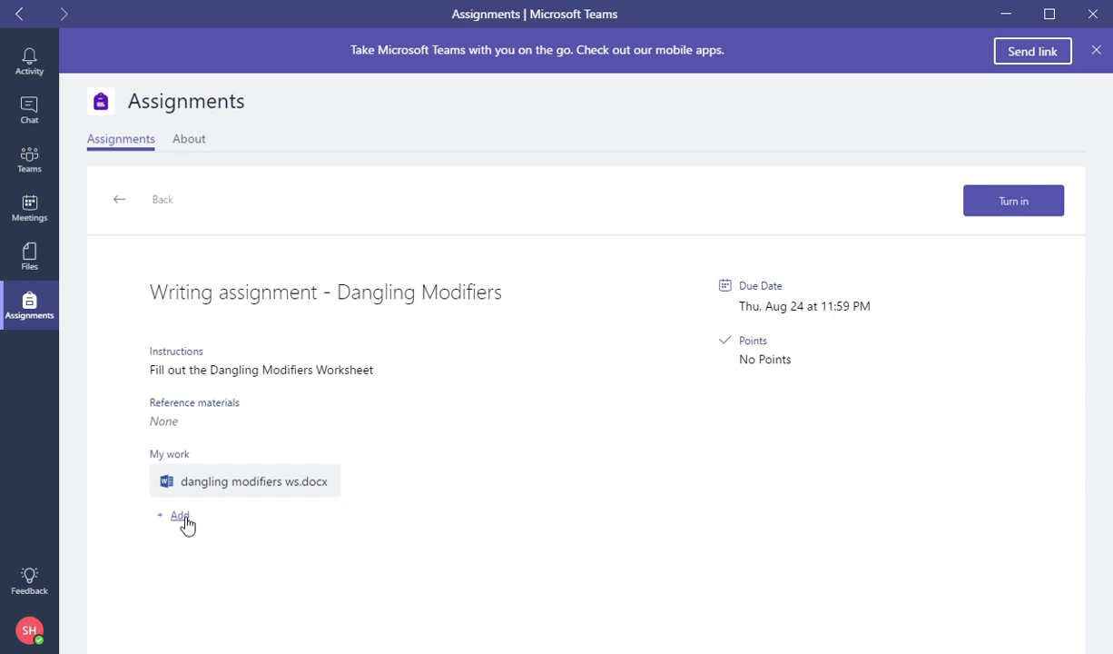
click(180, 516)
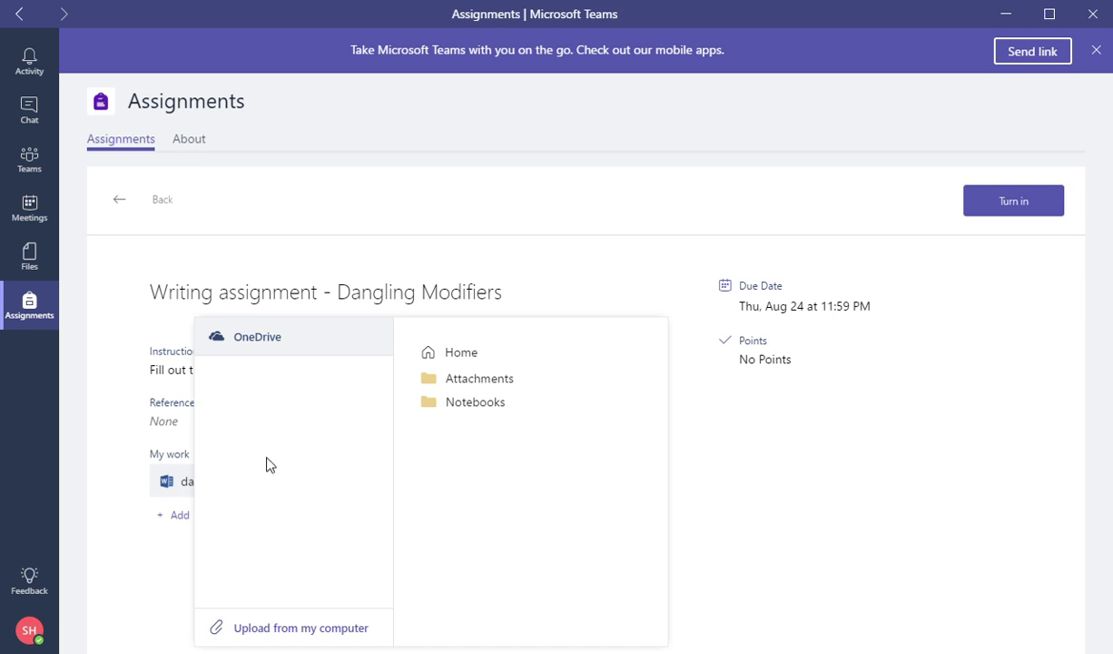
click(148, 592)
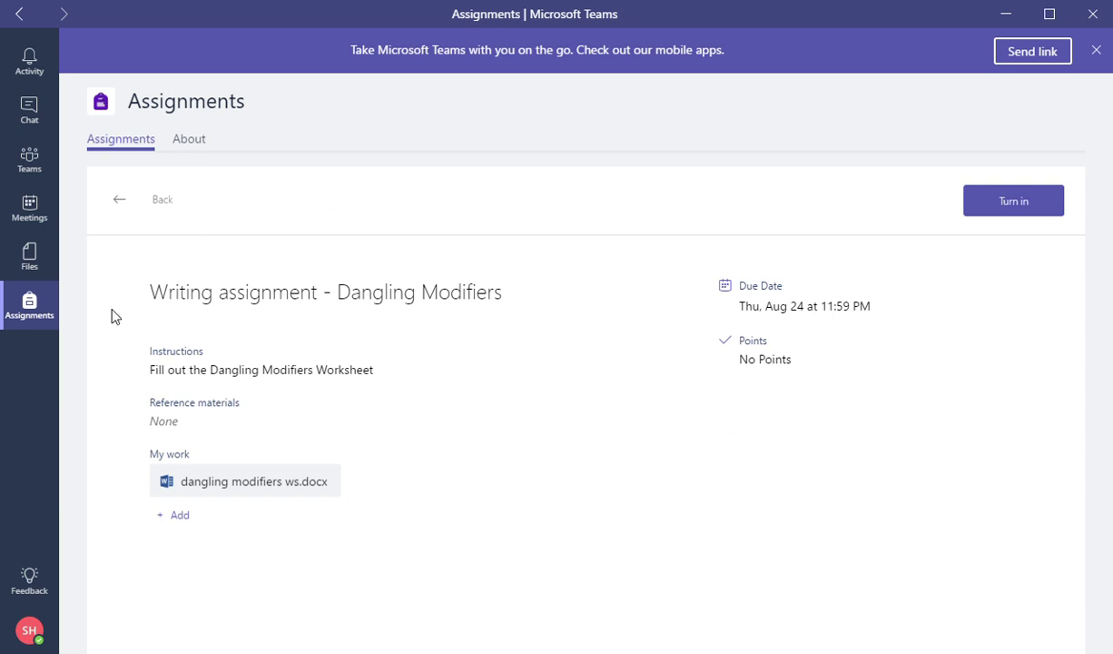
click(238, 479)
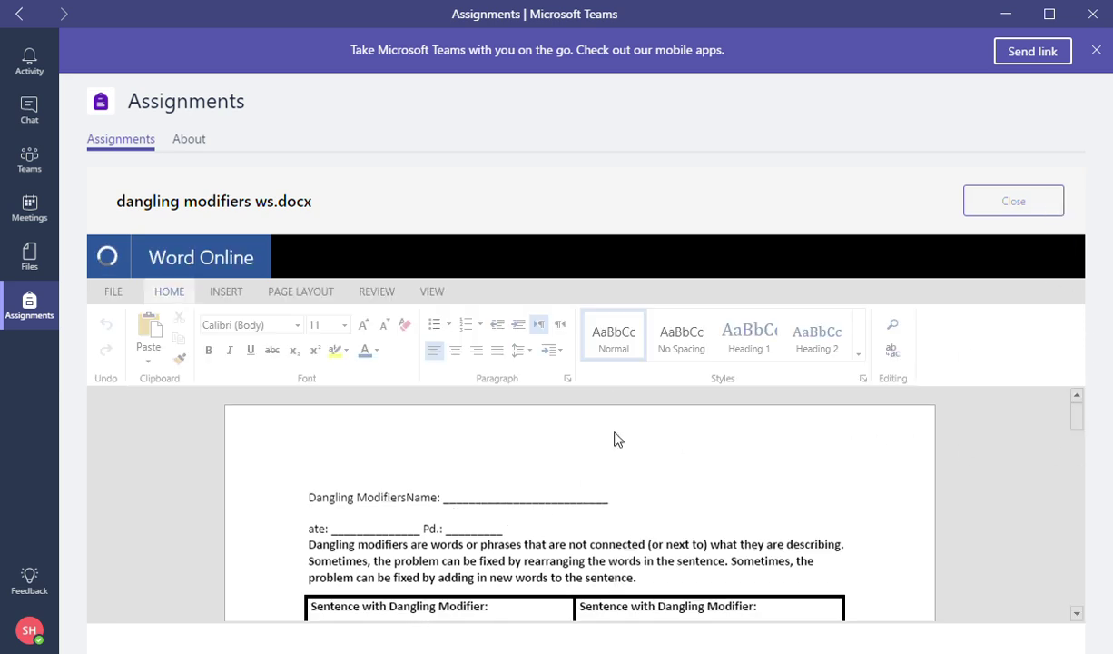
Scroll the dangling modifiers ws.docx worksheet and place the cursor in its sentence table.
scroll(597, 450, down, 3)
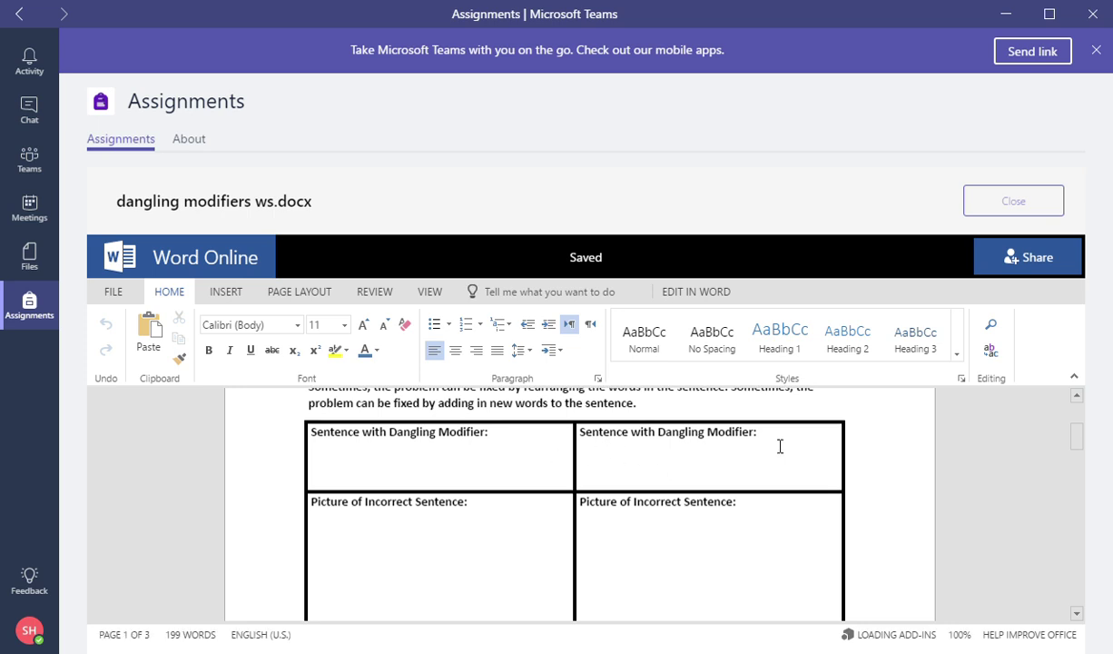
click(760, 472)
scroll(690, 489, up, 3)
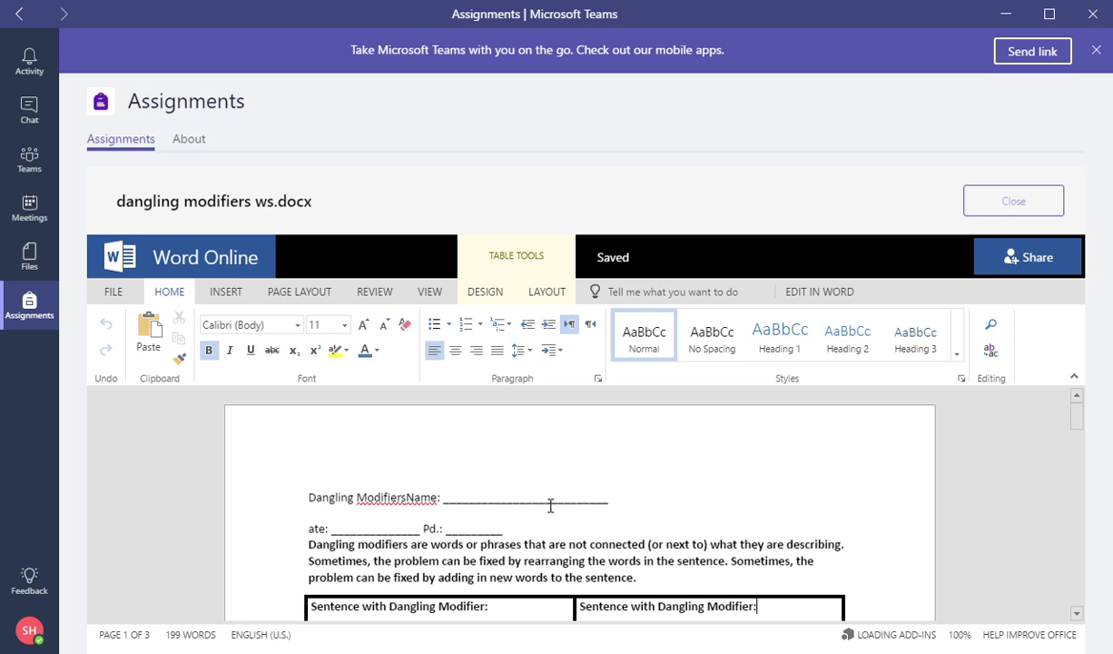
Replace the Name line underscores with 'From Student -' and the student's full name.
double_click(496, 502)
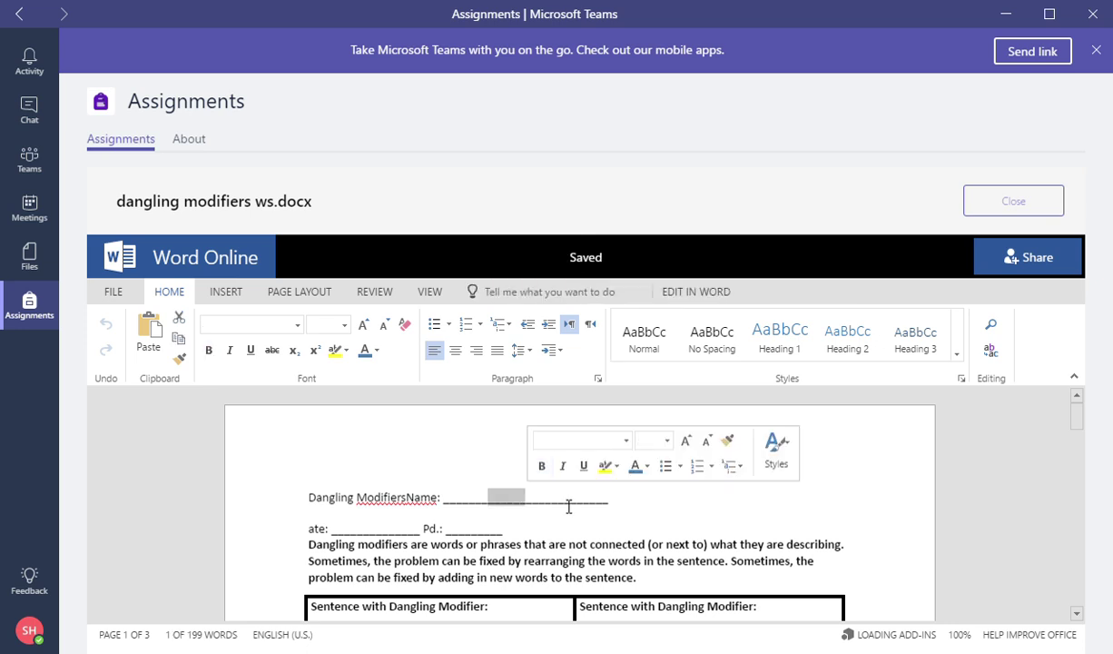
text(St)
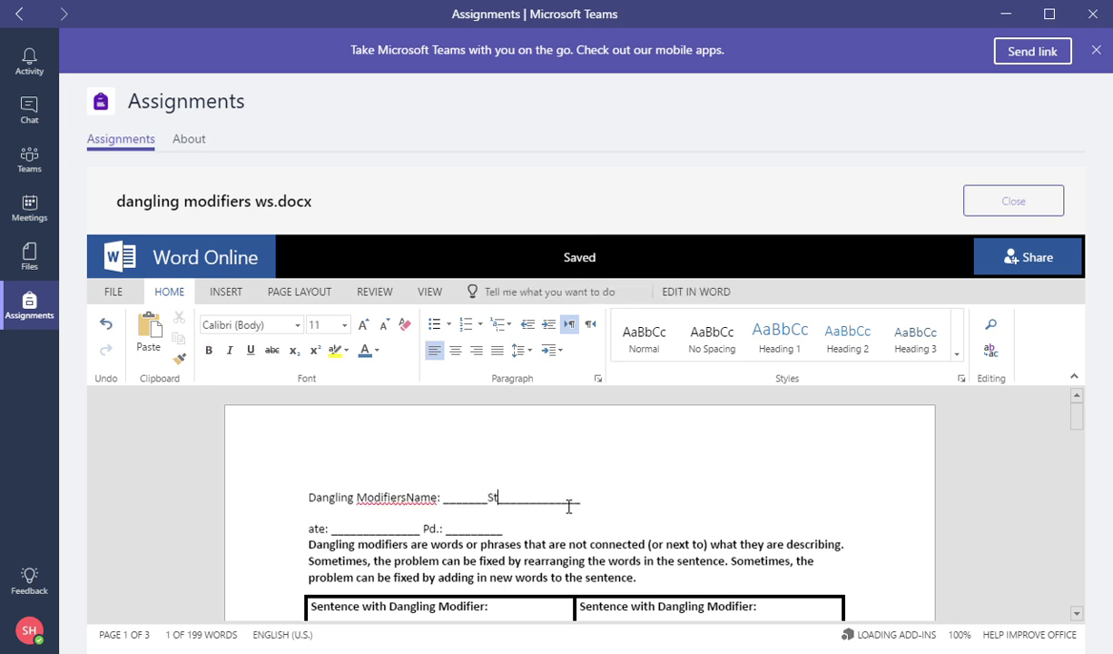
key(BackSpace)
key(BackSpace)
text(From Student )
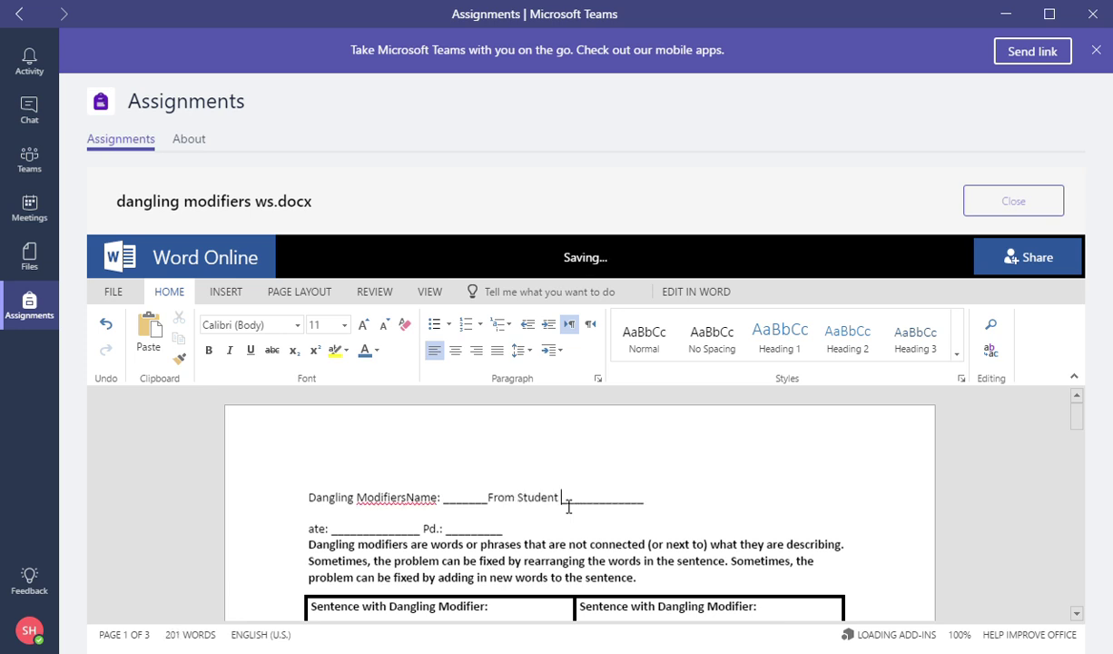
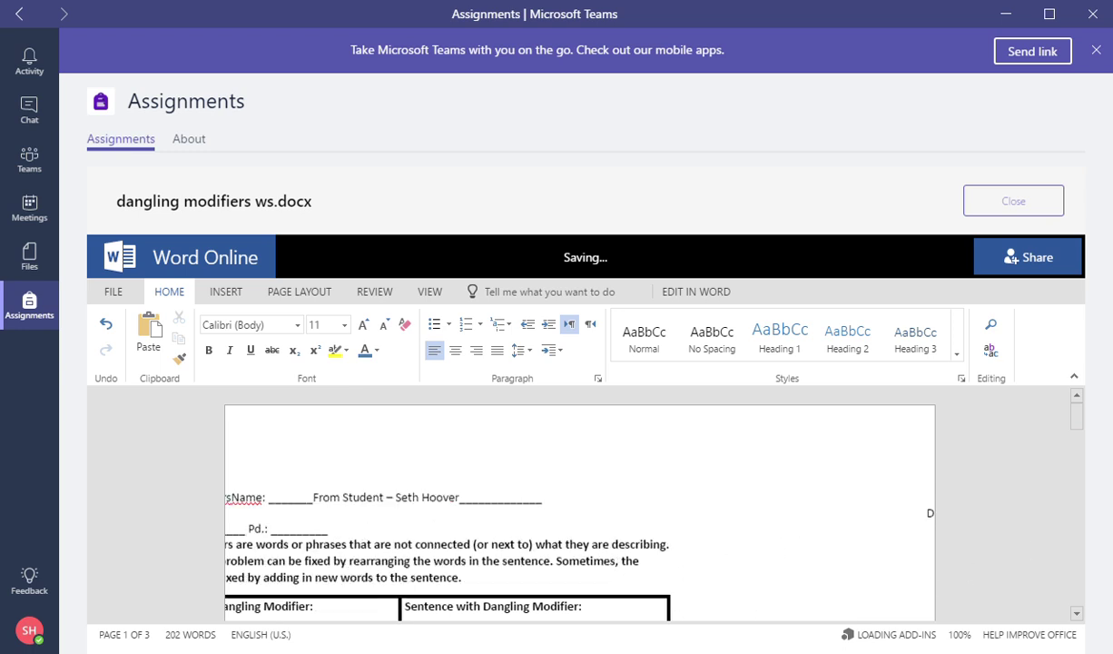
click(1076, 614)
click(1076, 616)
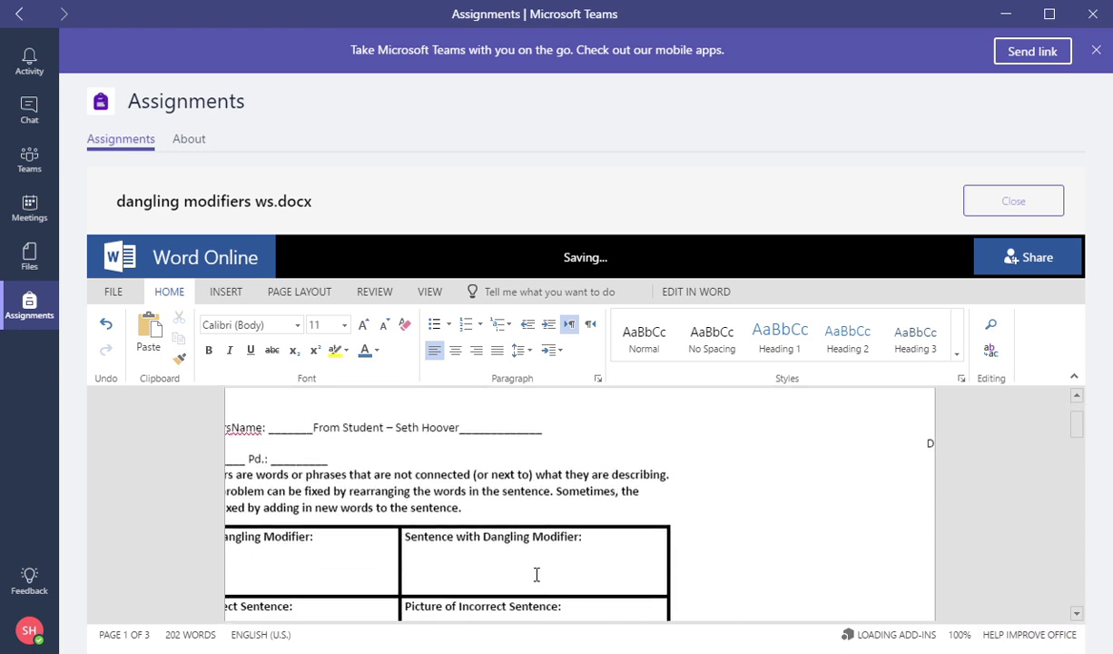
Move around the worksheet table, ending in the top-left answer cell.
click(783, 532)
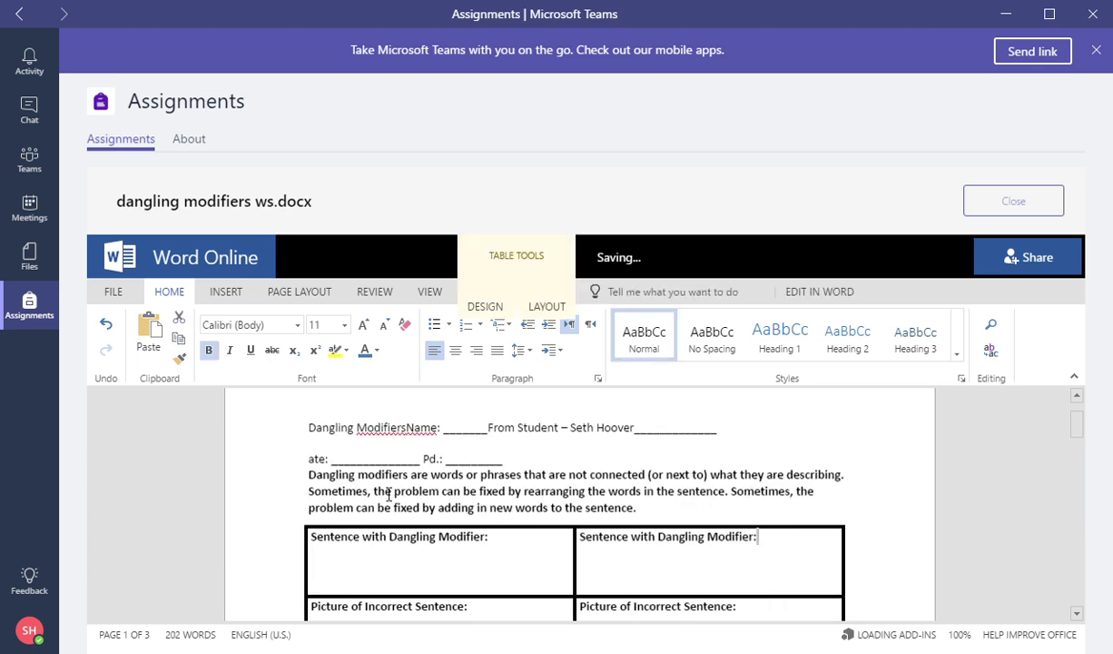
click(374, 464)
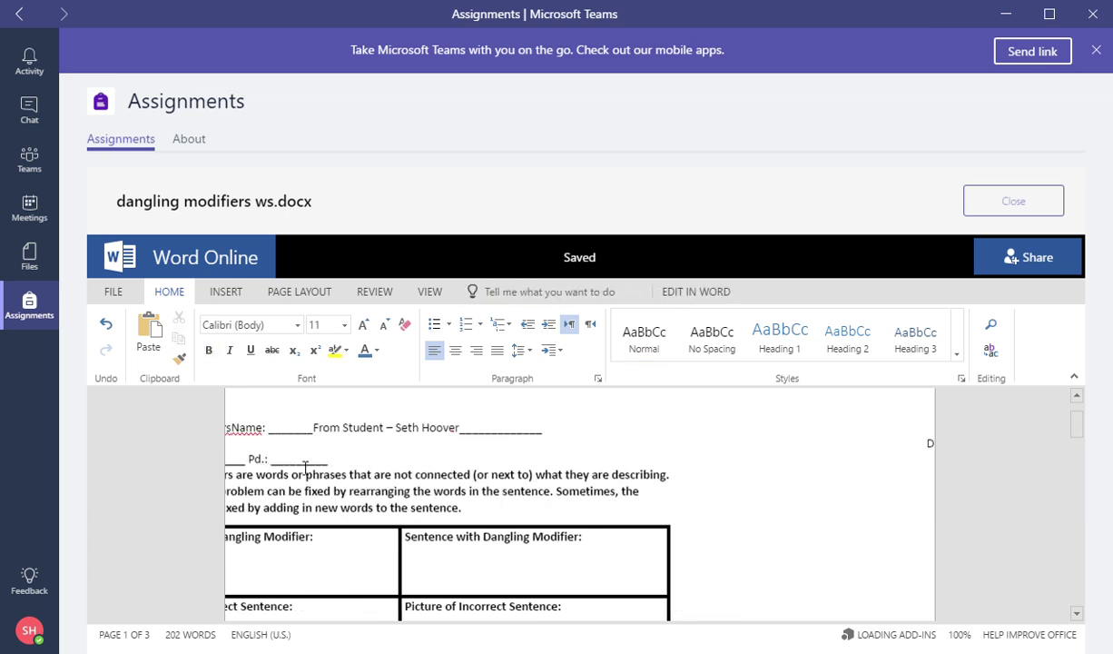
scroll(534, 472, down, 2)
click(338, 488)
shift+click(625, 528)
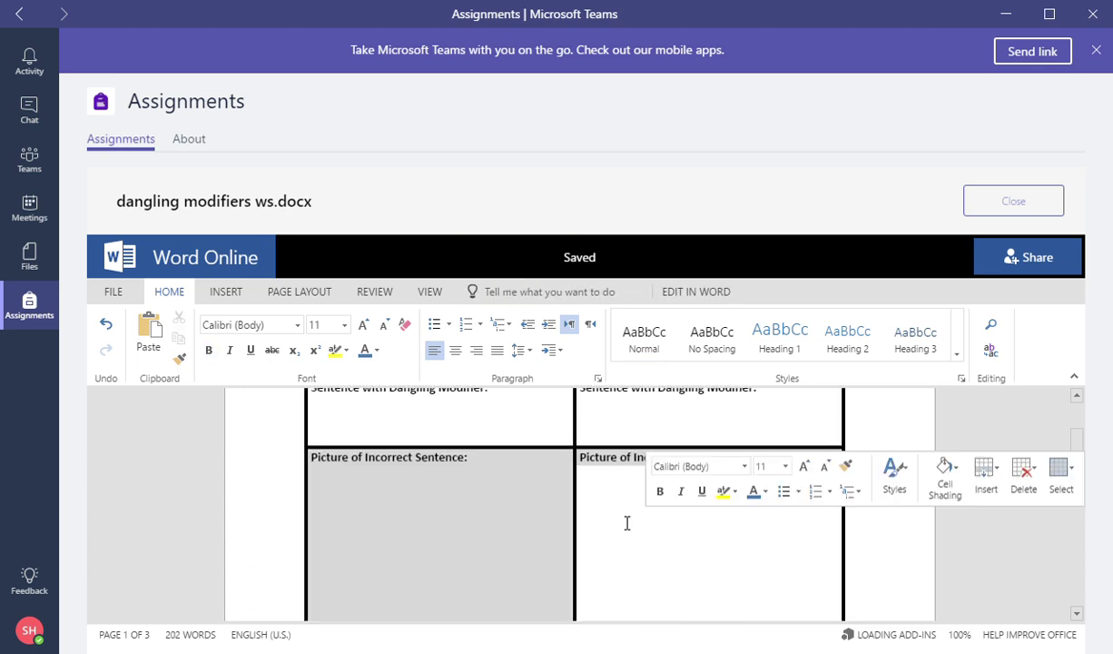
scroll(405, 428, up, 1)
click(413, 470)
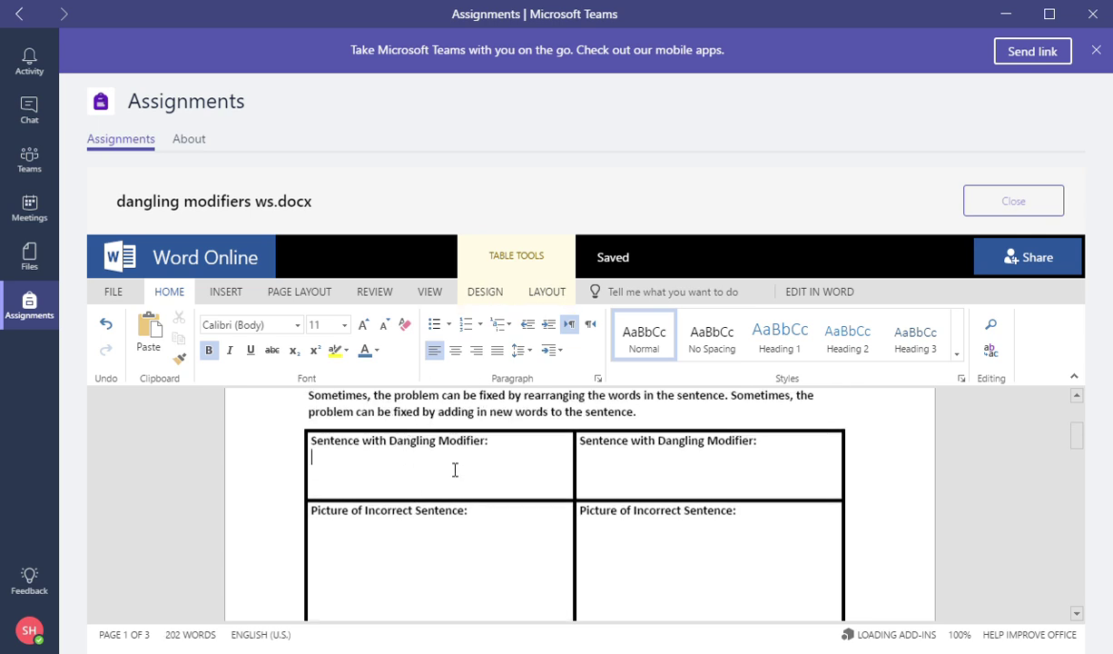
scroll(436, 453, up, 3)
scroll(427, 611, down, 4)
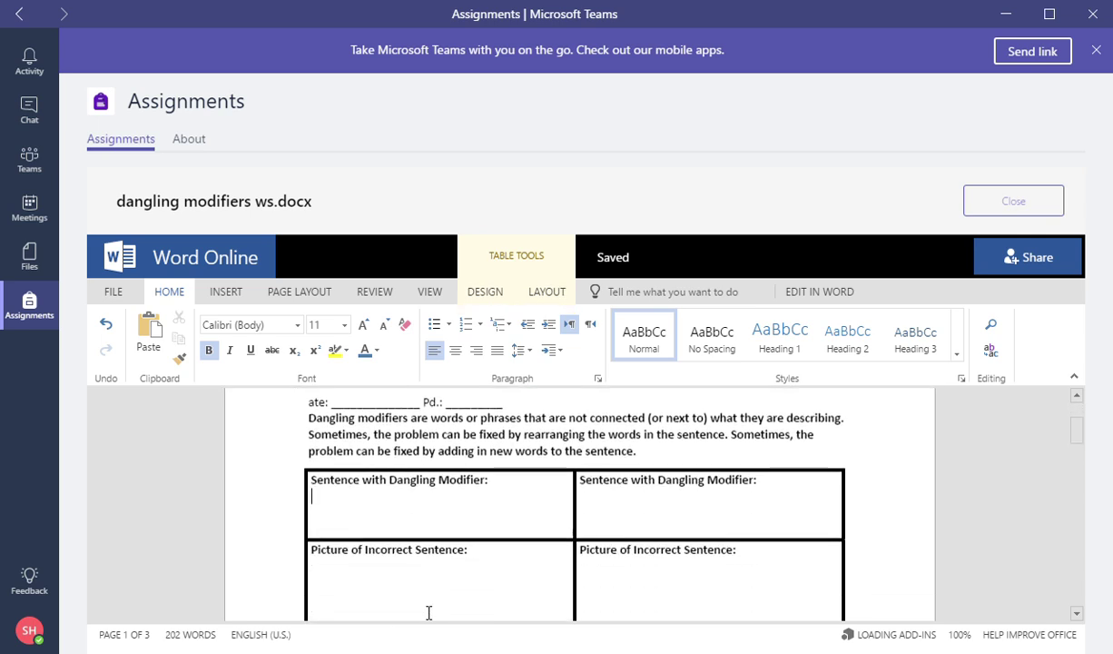
scroll(486, 472, up, 2)
click(478, 454)
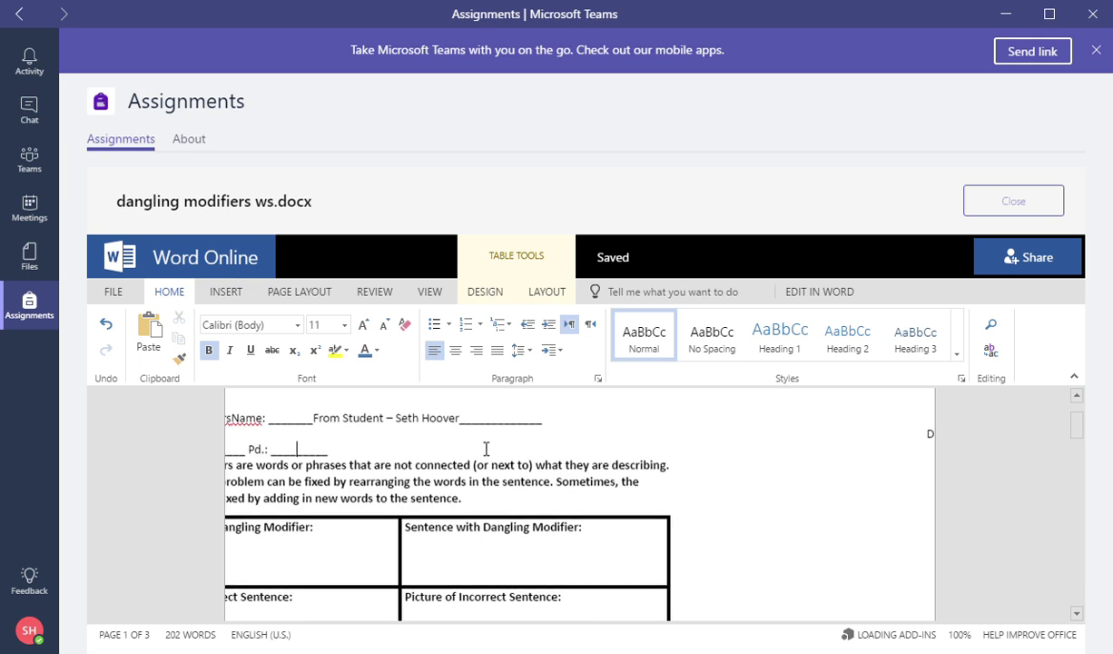
click(552, 507)
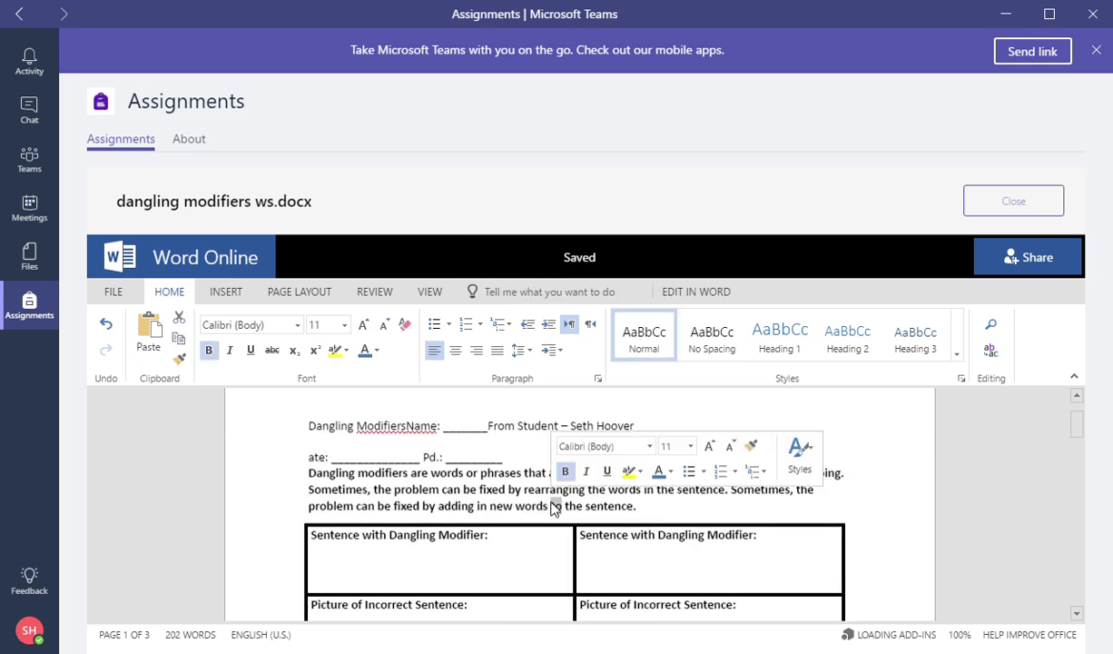
click(373, 570)
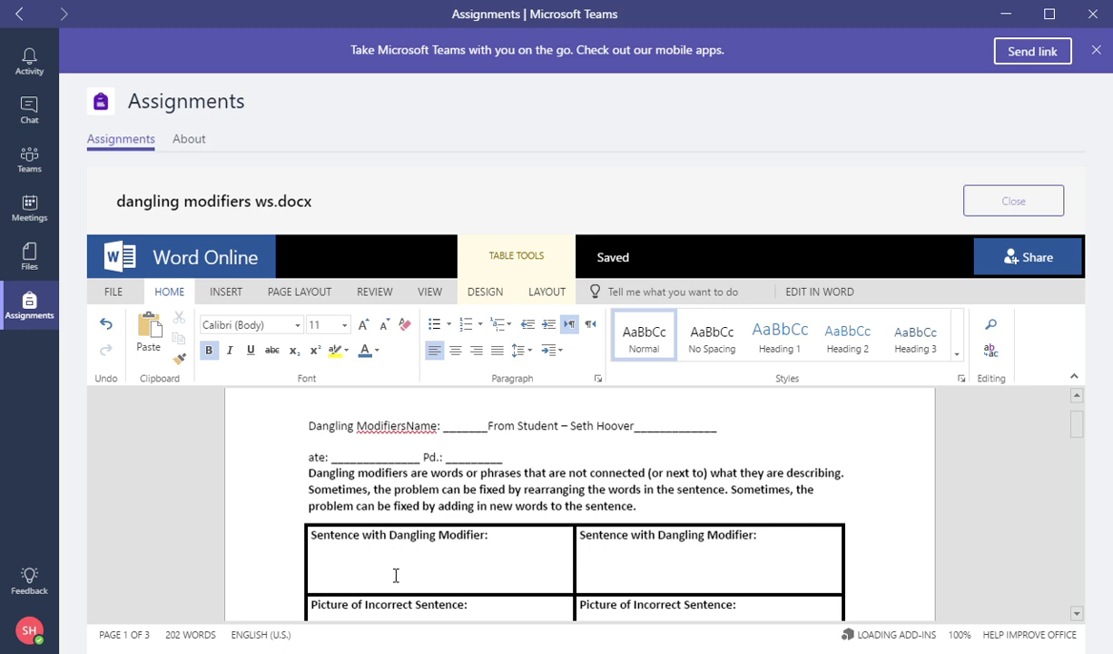
Type 'From Student work -' with the student's name in the cell, sized 12 pt.
scroll(396, 574, down, 1)
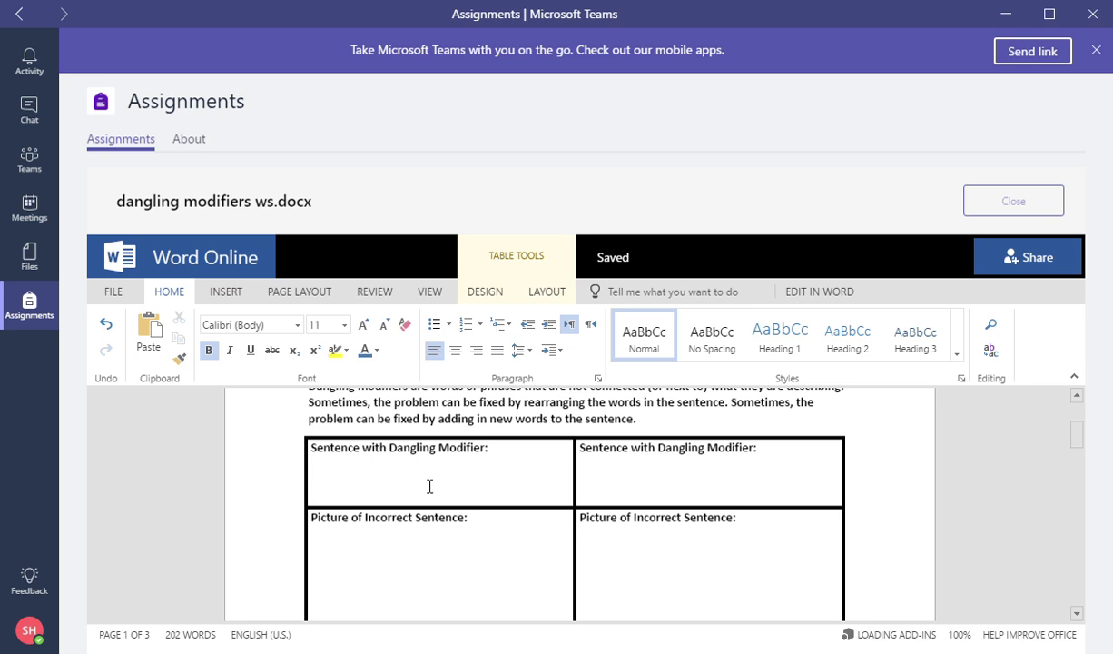
text(From Student )
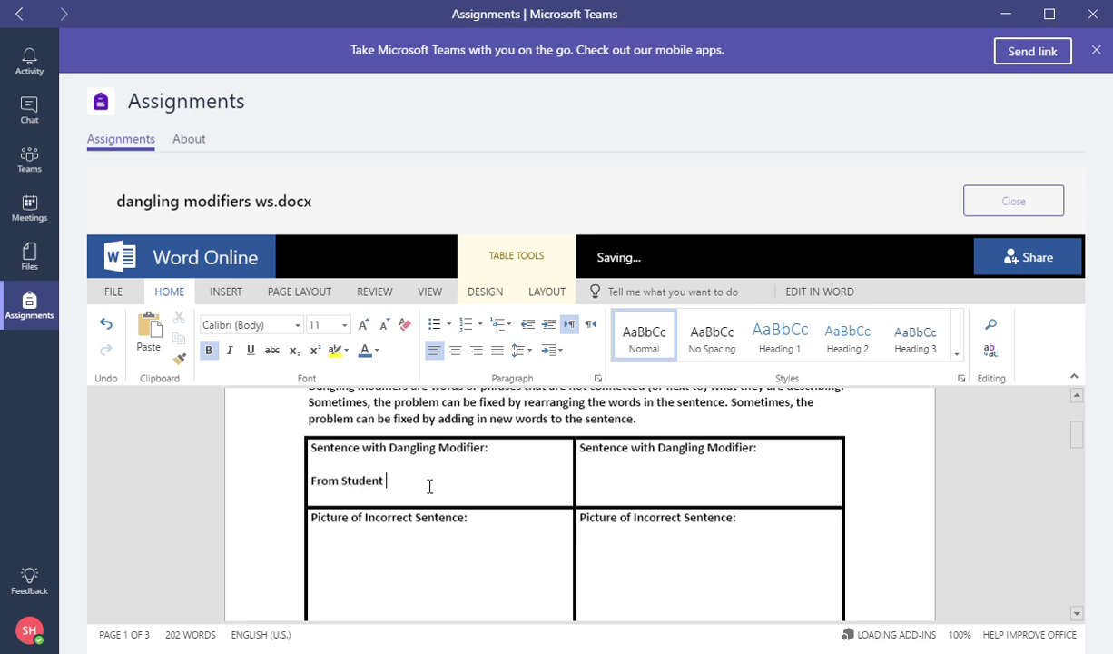
mouse_move(313, 484)
mouse_down()
mouse_move(500, 489)
mouse_move(307, 491)
mouse_up()
click(488, 487)
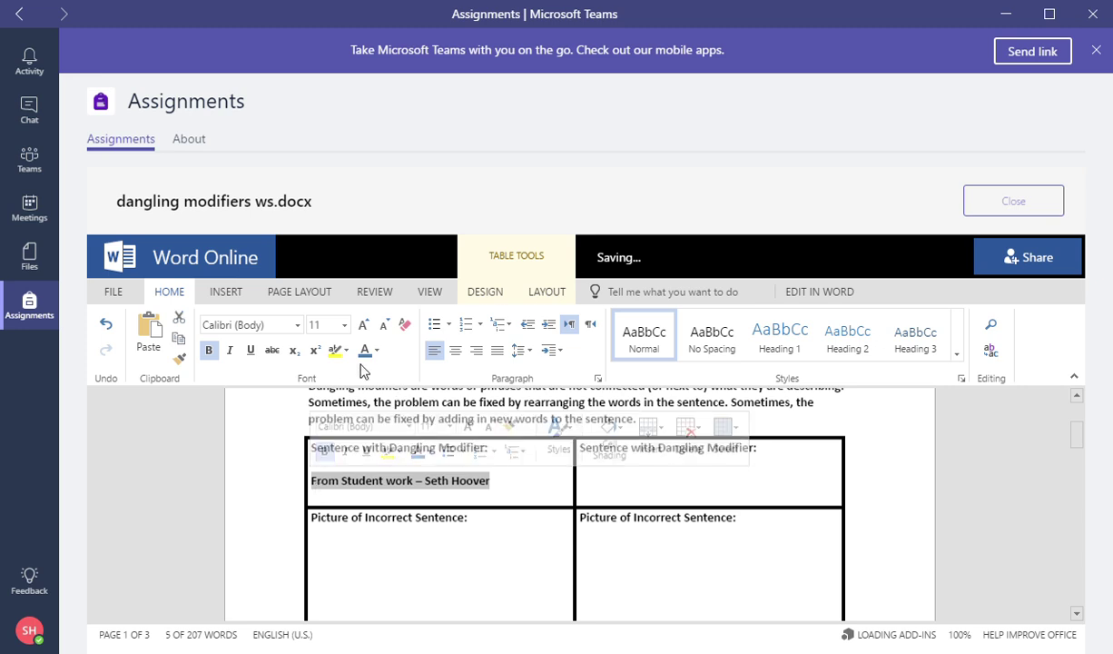
click(343, 324)
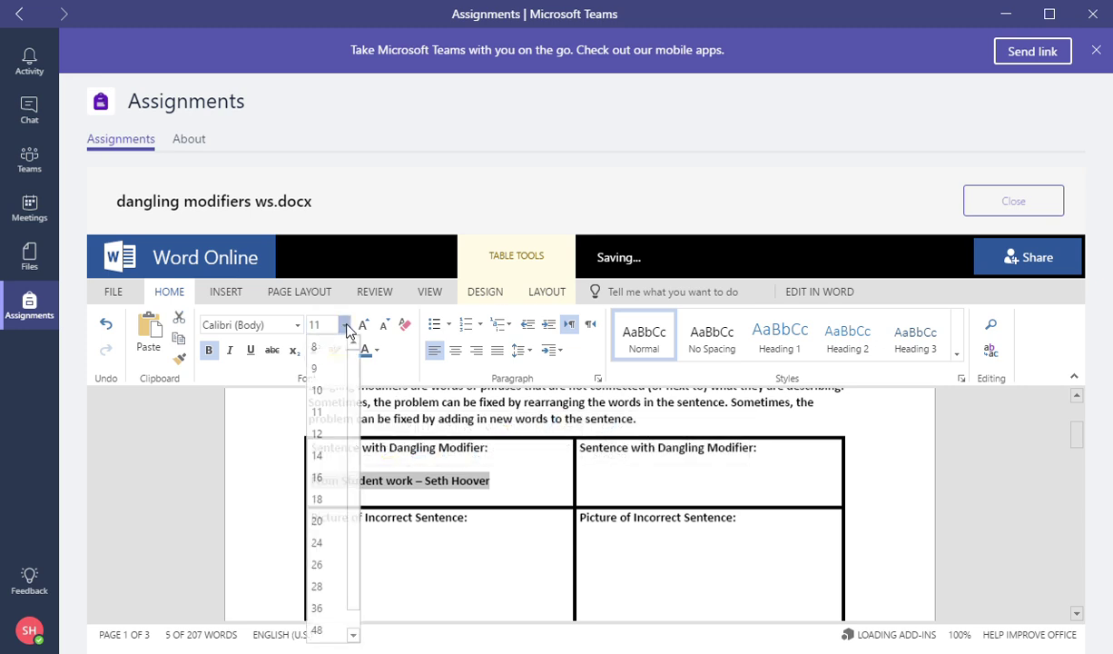
click(322, 434)
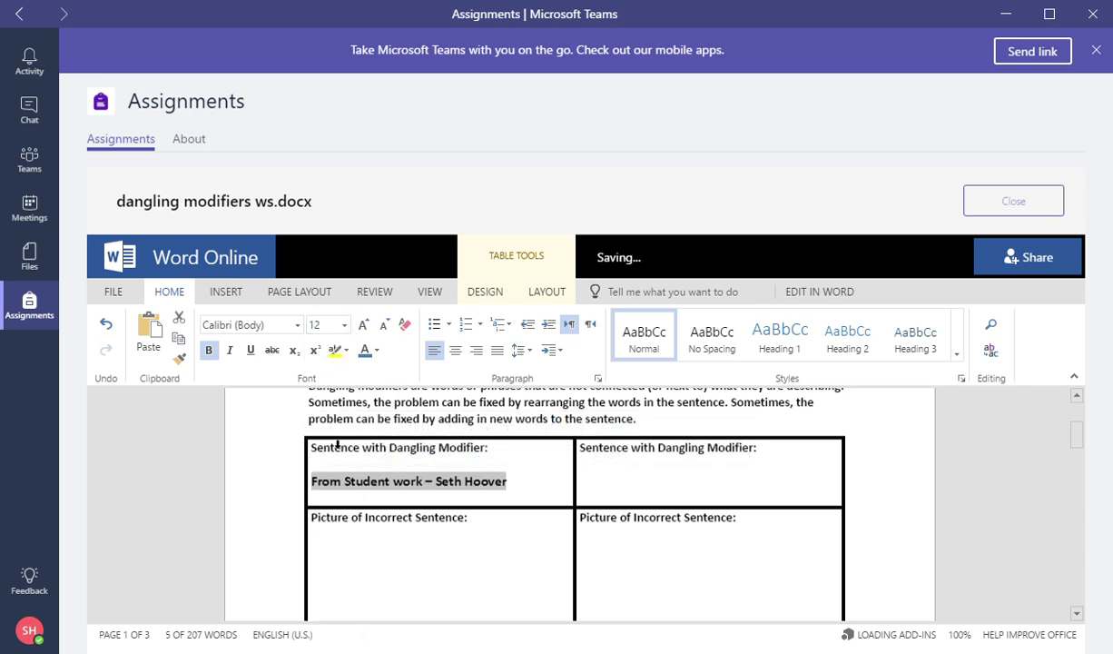
Underline the credit line and colour it green.
click(250, 350)
click(372, 351)
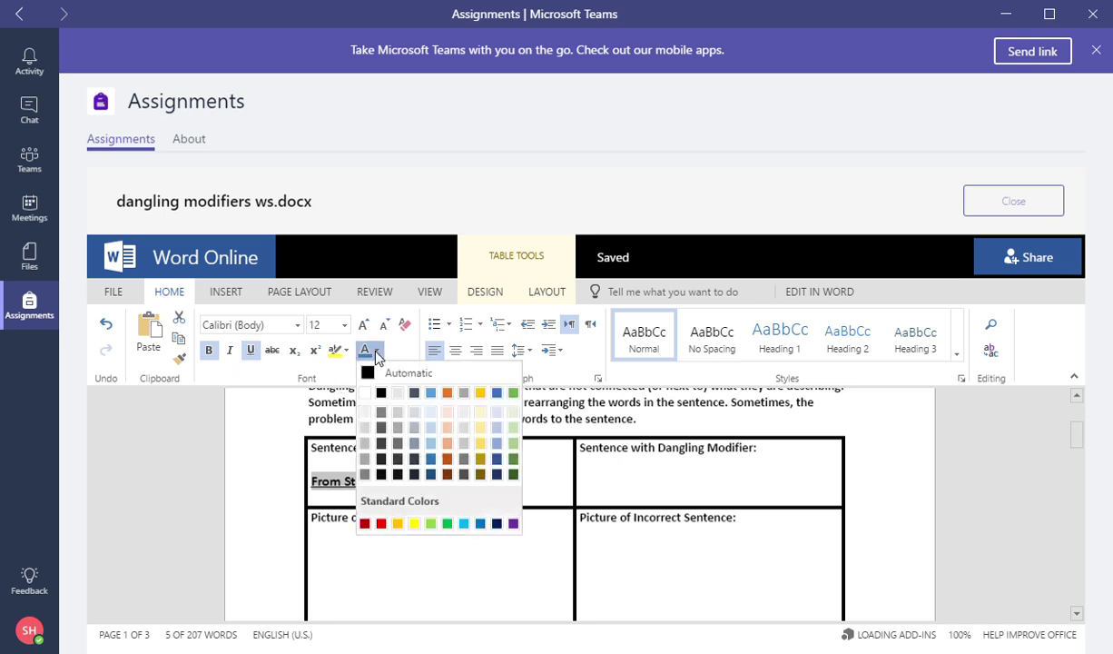
click(513, 393)
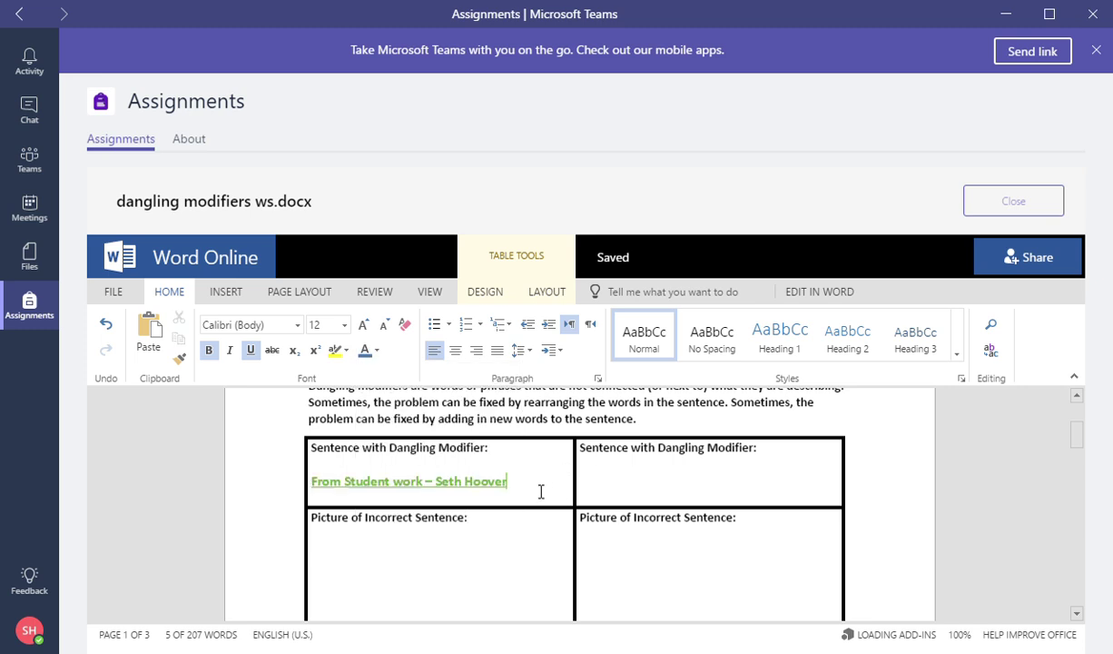
click(362, 558)
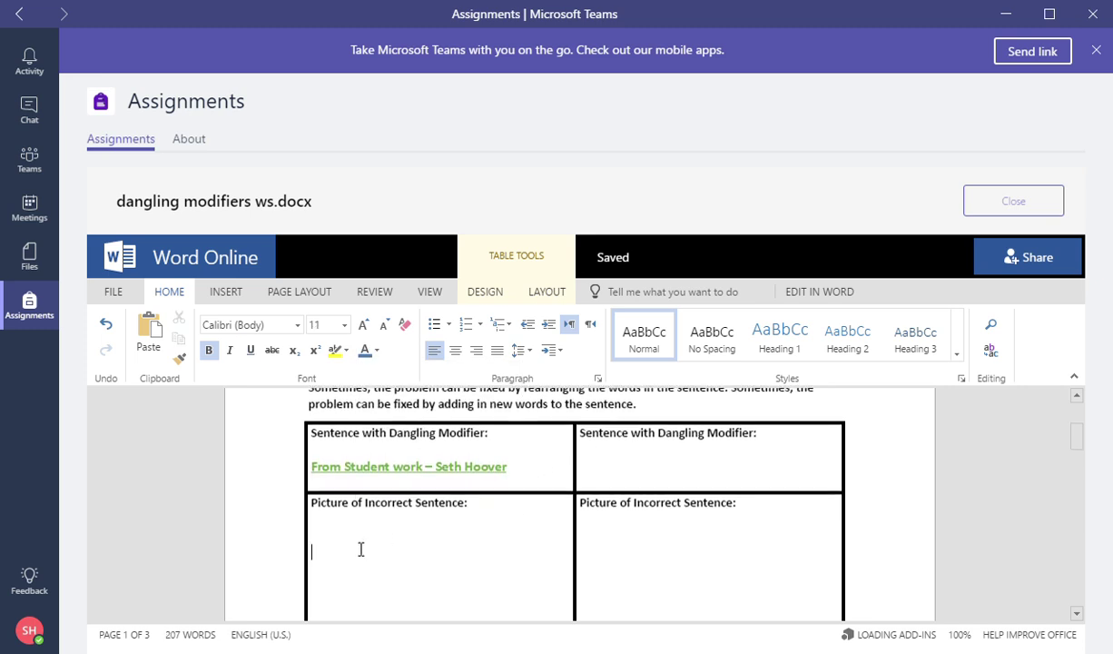
Show the INSERT ribbon options in Word Online.
click(231, 292)
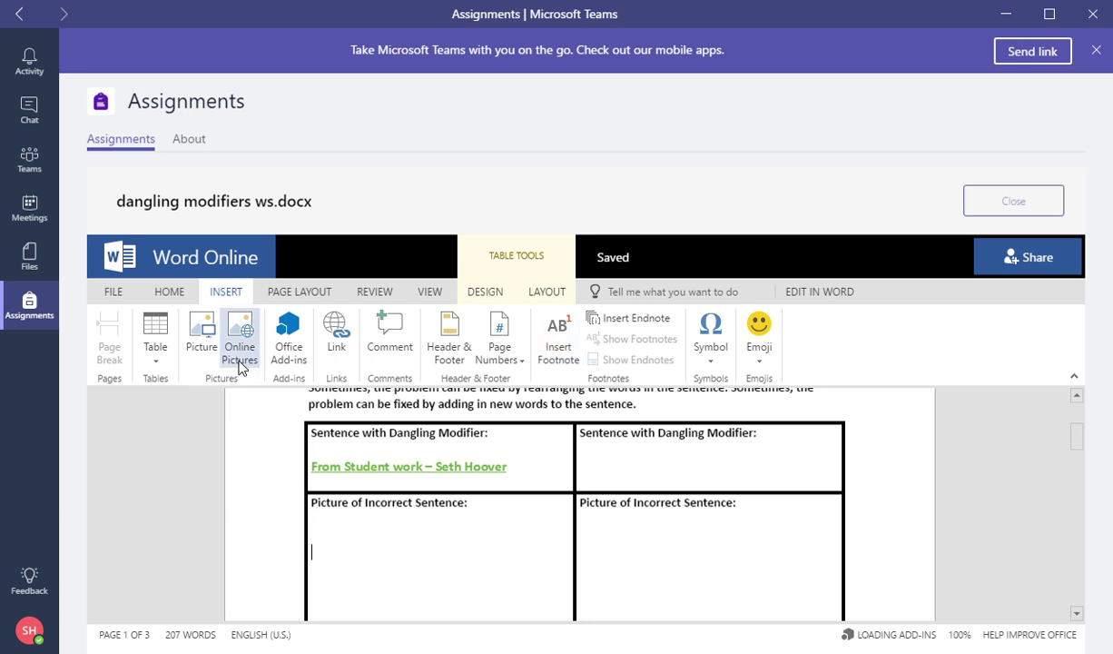
Insert the girl-at-desk clip-art from the Online Pictures Students category into the picture cell.
click(230, 317)
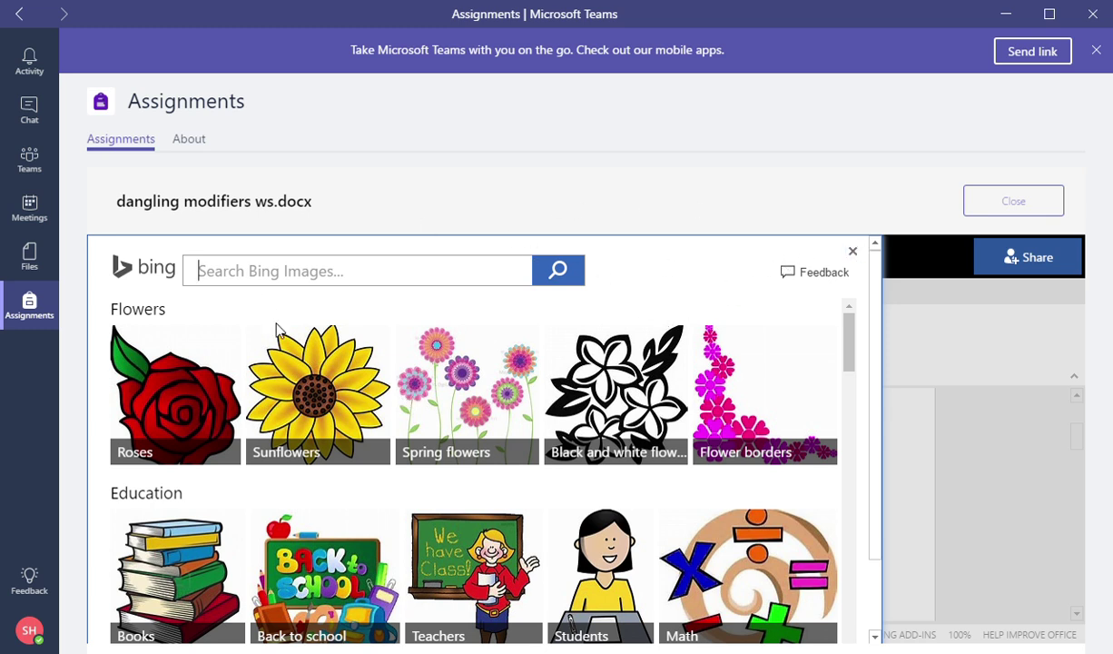
click(852, 250)
scroll(345, 570, down, 1)
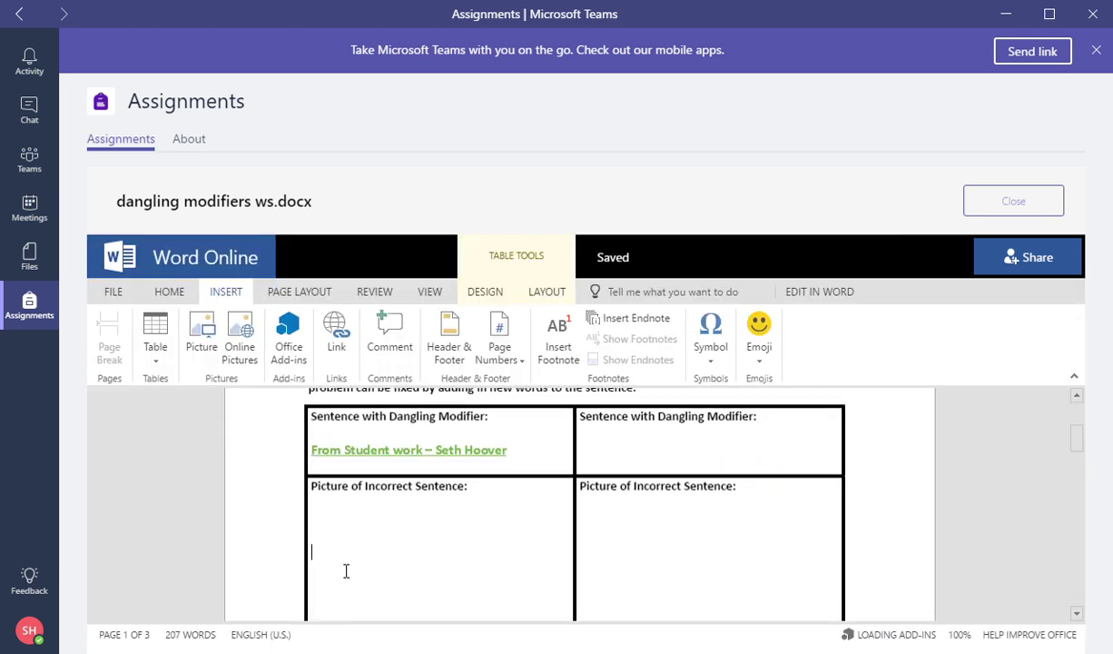
click(242, 337)
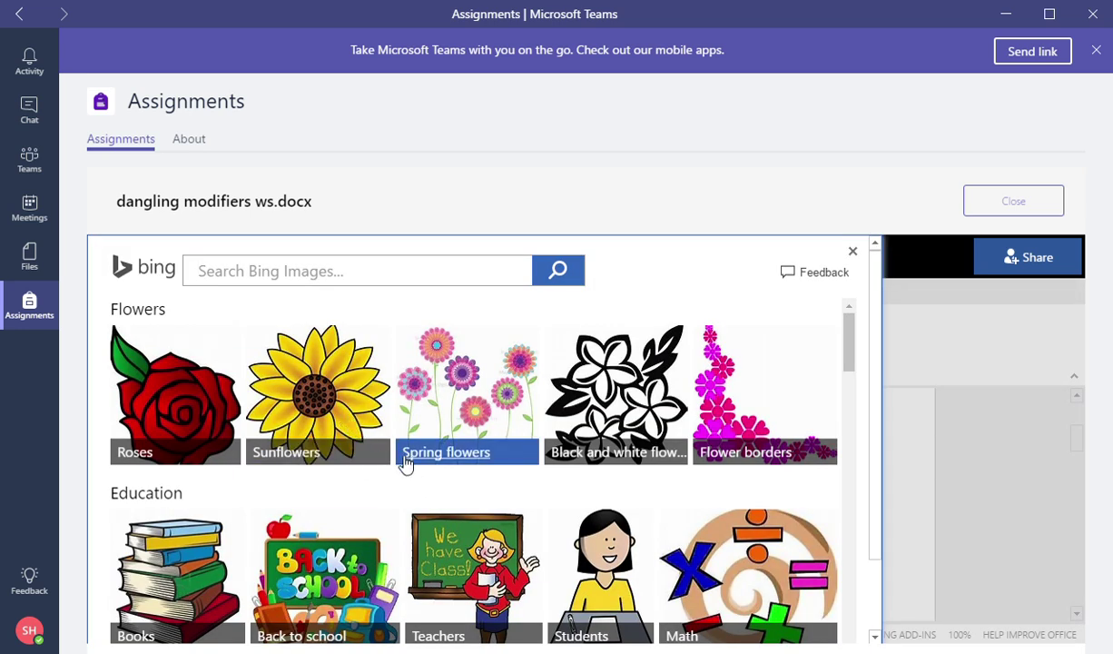
scroll(409, 458, down, 1)
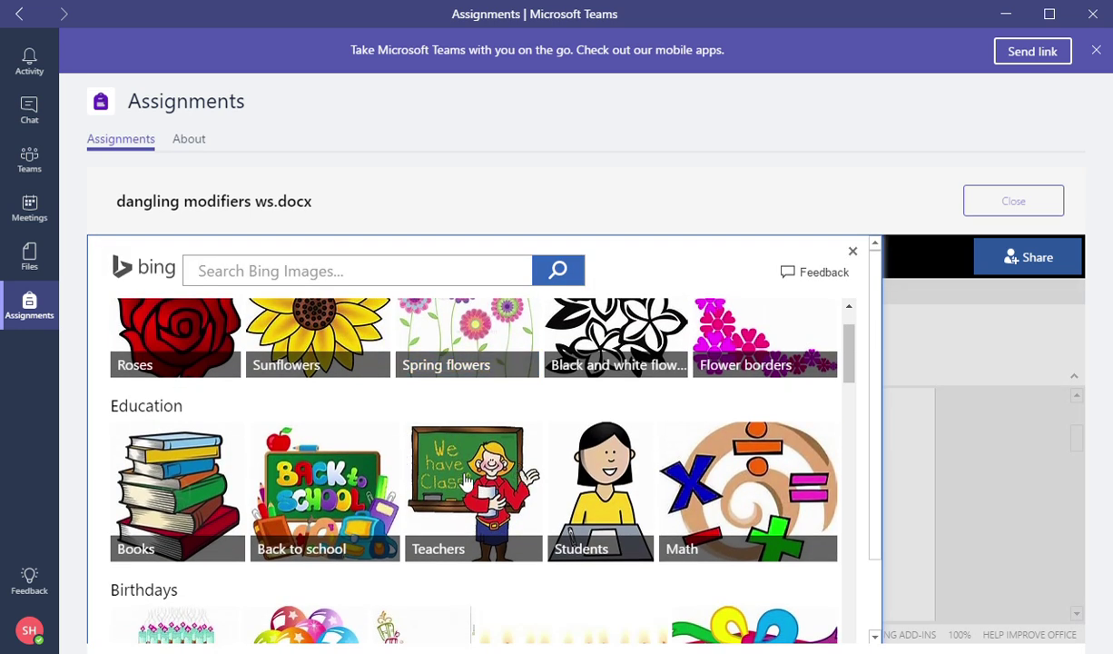
click(600, 481)
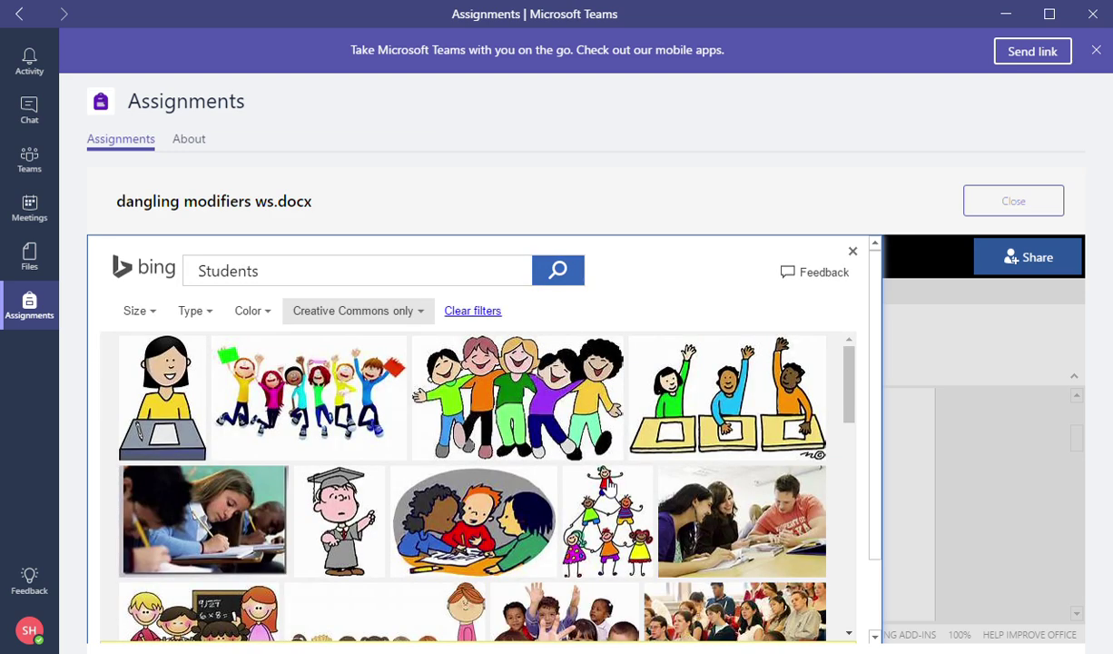
click(132, 349)
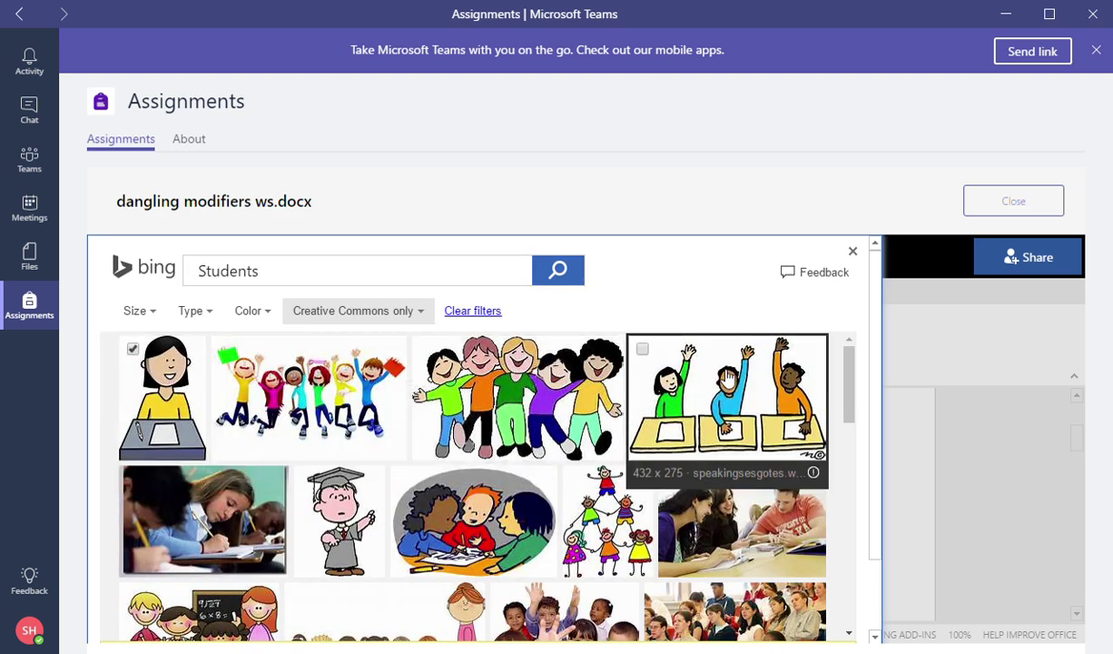
mouse_move(850, 380)
mouse_down()
mouse_move(846, 603)
mouse_move(849, 358)
mouse_up()
drag(872, 489, 890, 581)
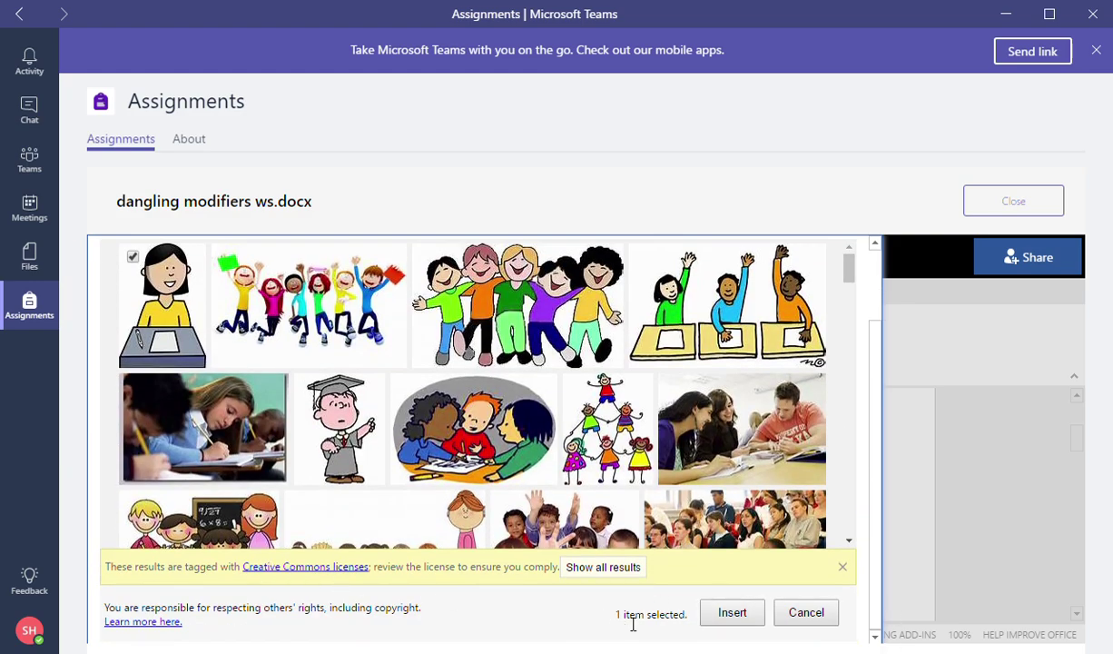
click(732, 613)
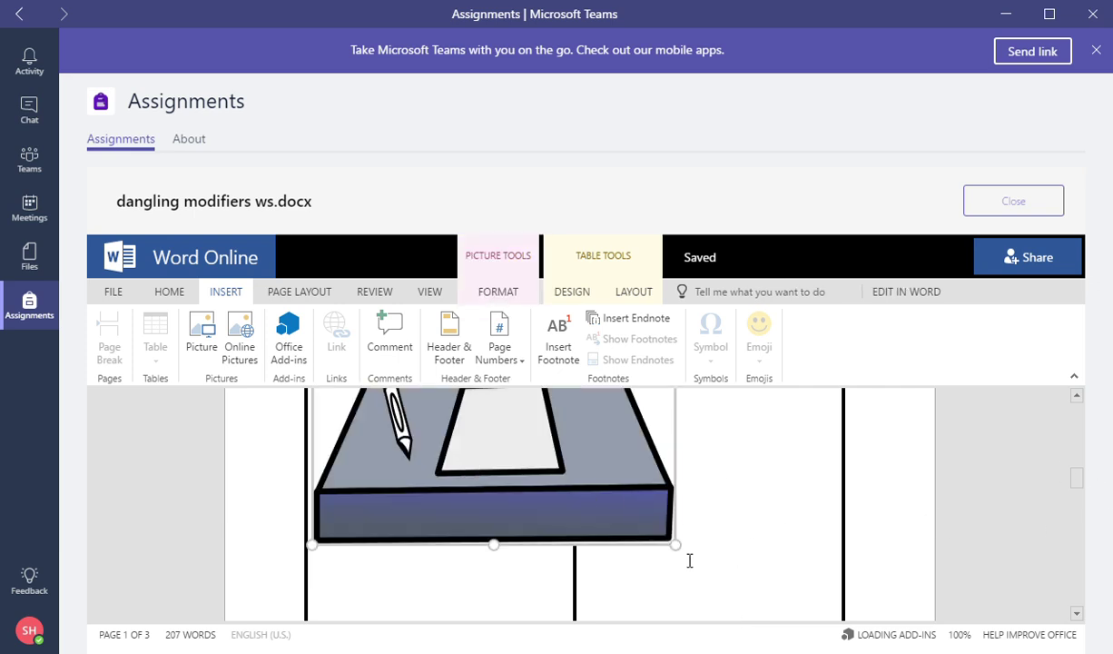
Shrink the clip-art with its corner and top handles and delete the blank lines above it.
scroll(590, 494, down, 3)
scroll(569, 479, up, 1)
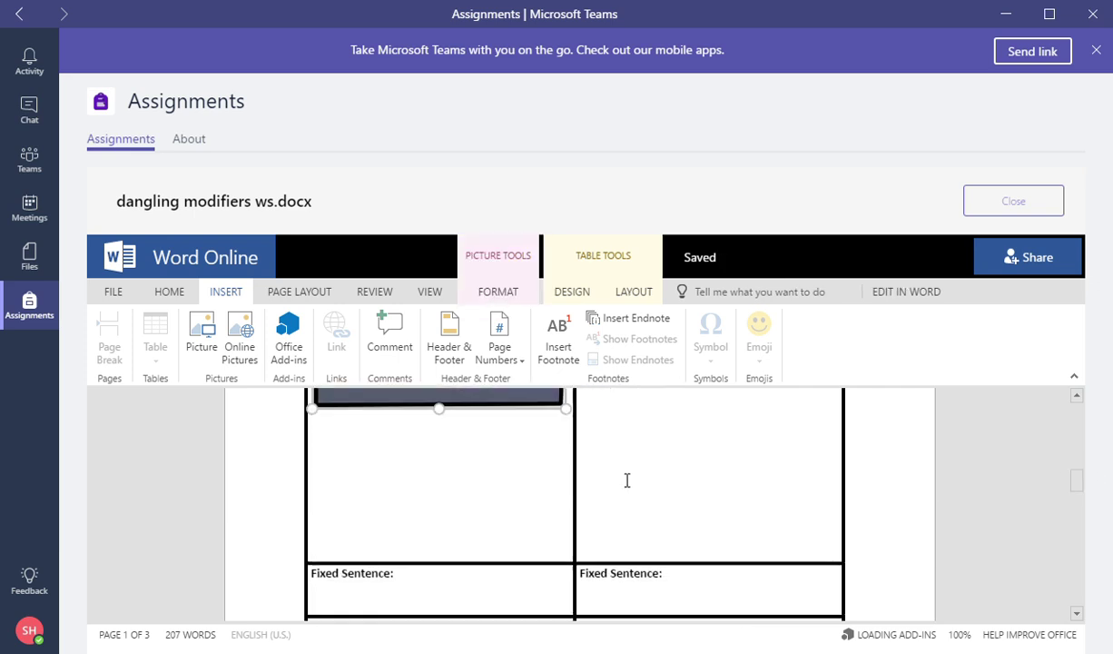
scroll(626, 480, up, 6)
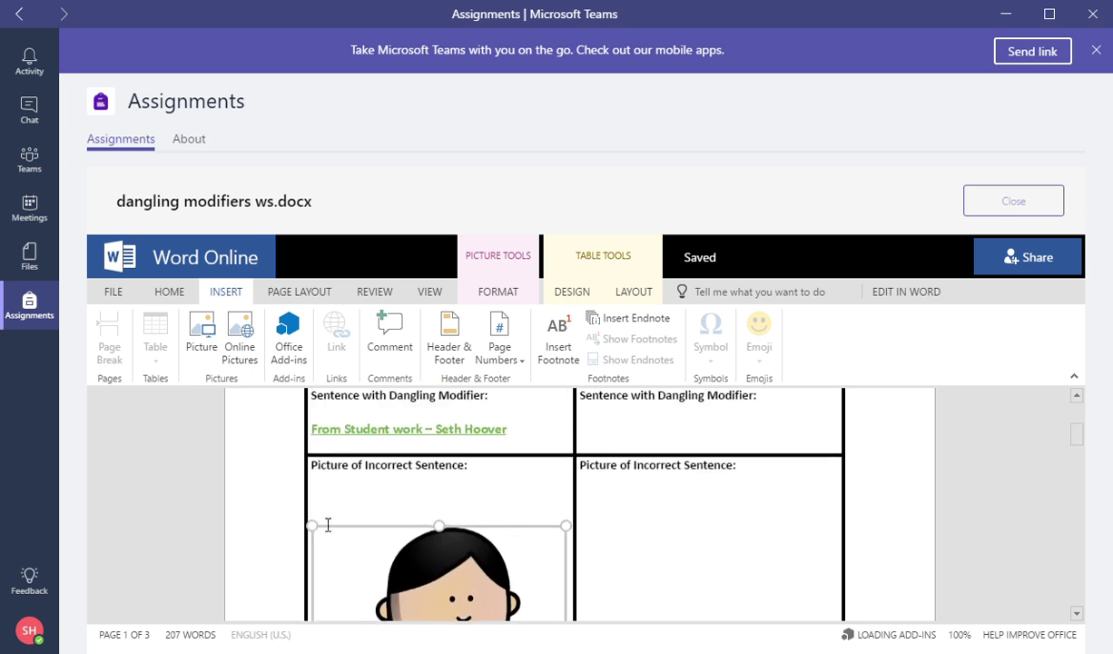
drag(313, 525, 411, 566)
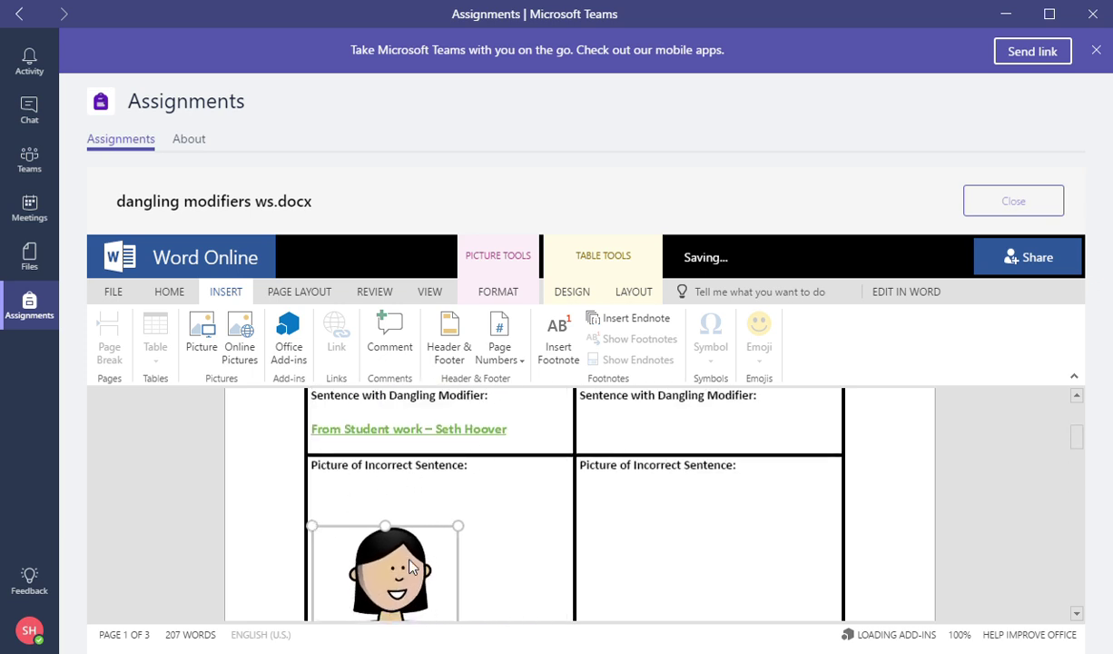
scroll(517, 552, down, 2)
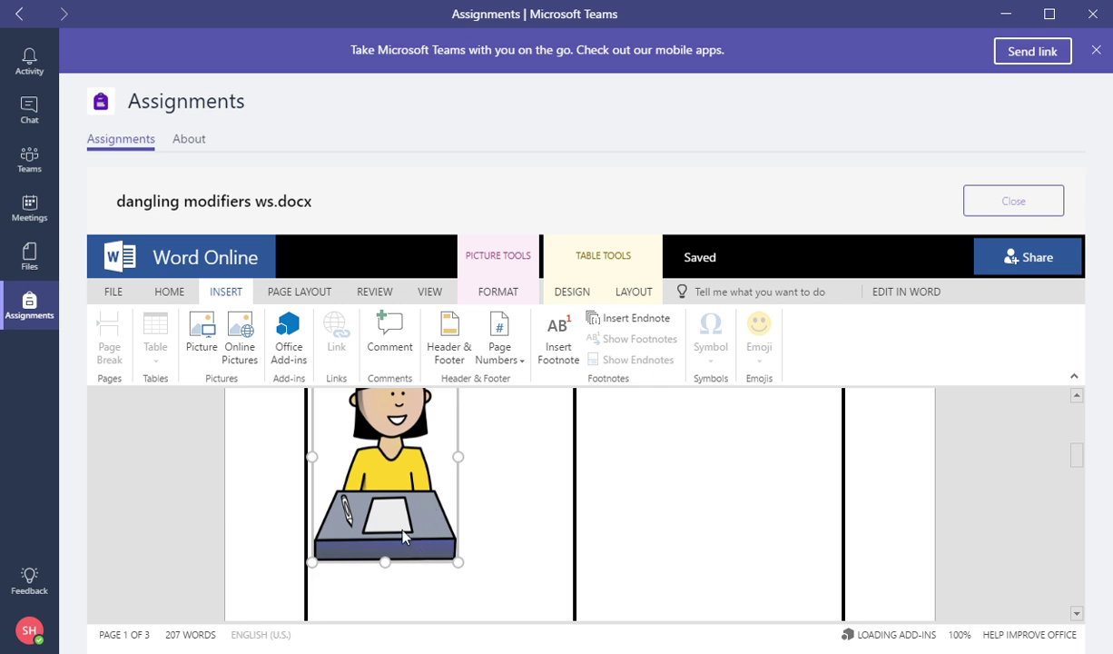
scroll(407, 434, up, 2)
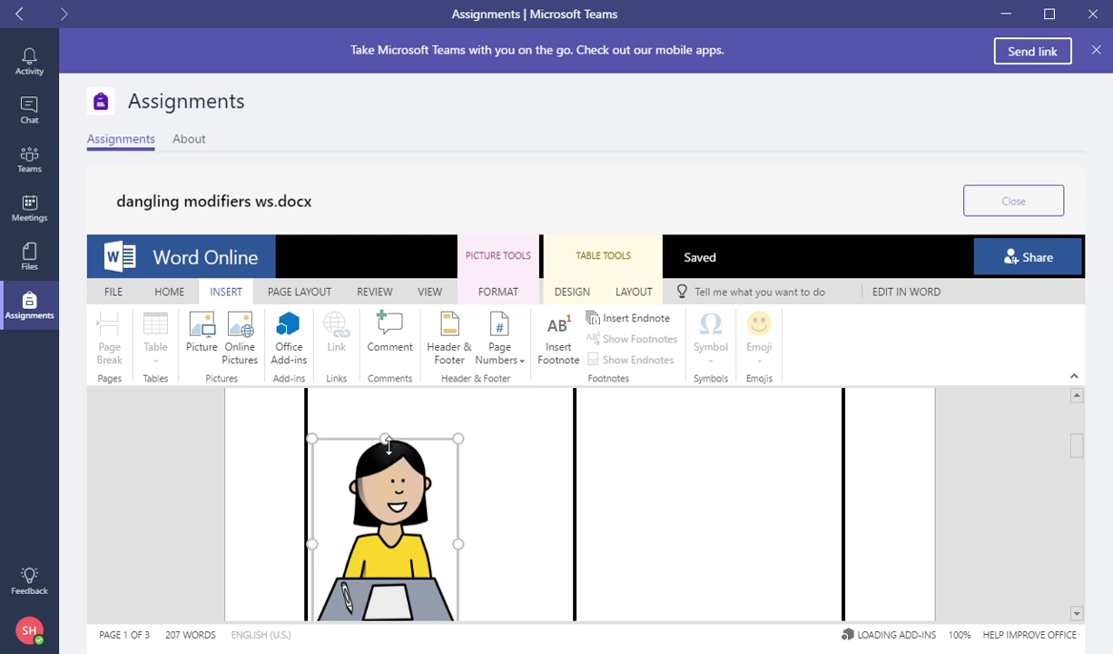
drag(388, 443, 399, 498)
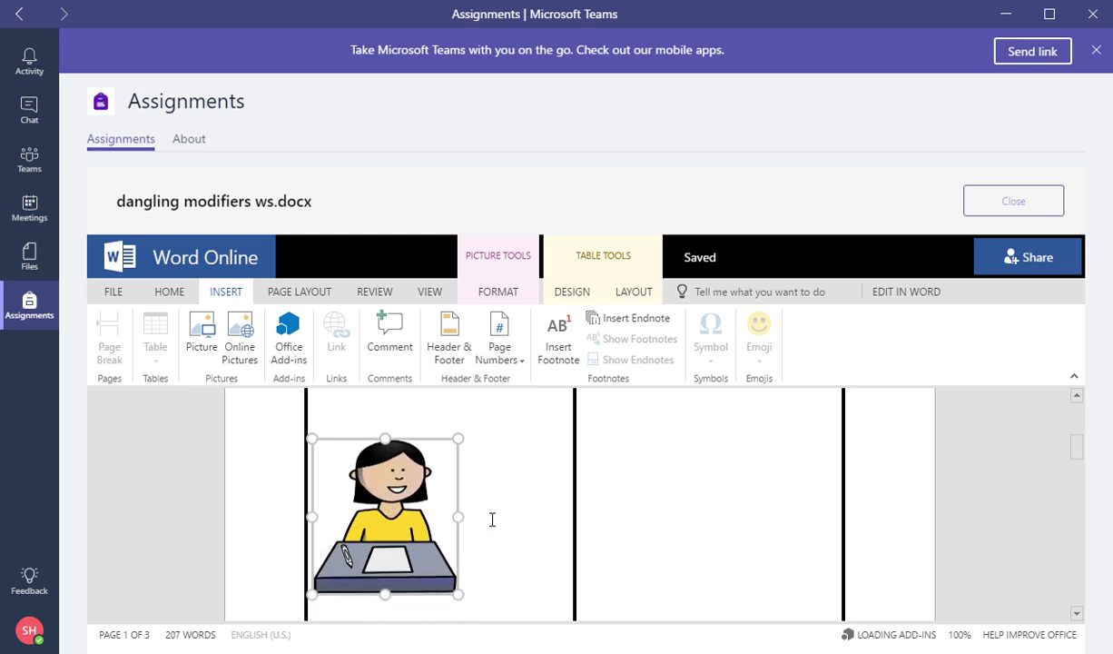
scroll(481, 512, up, 2)
click(359, 505)
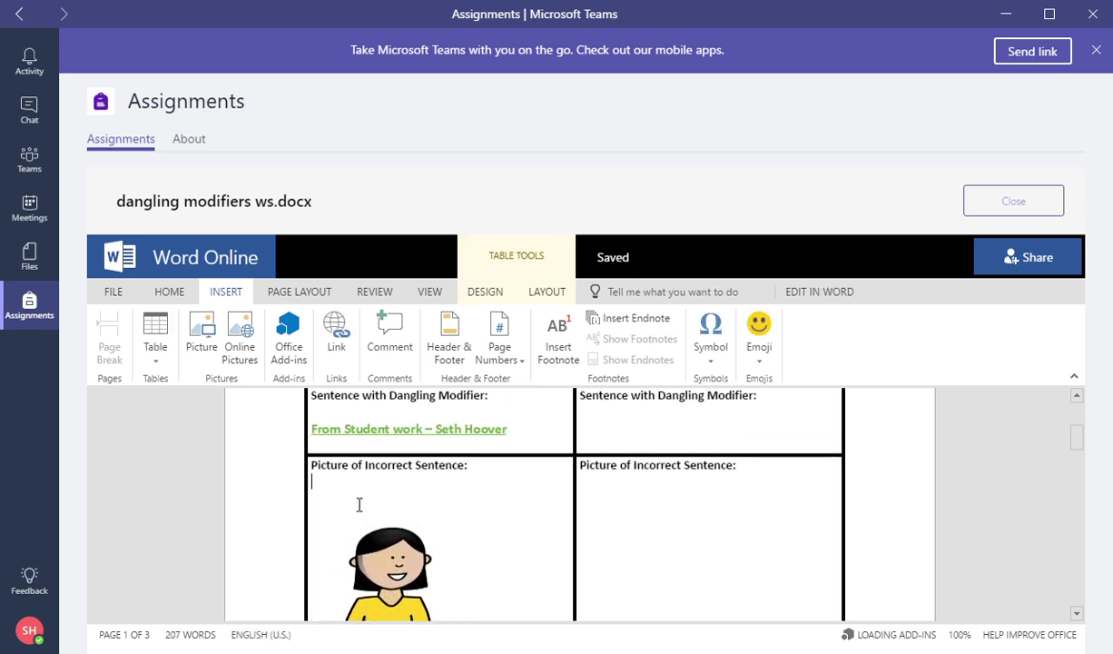
key(BackSpace)
key(BackSpace)
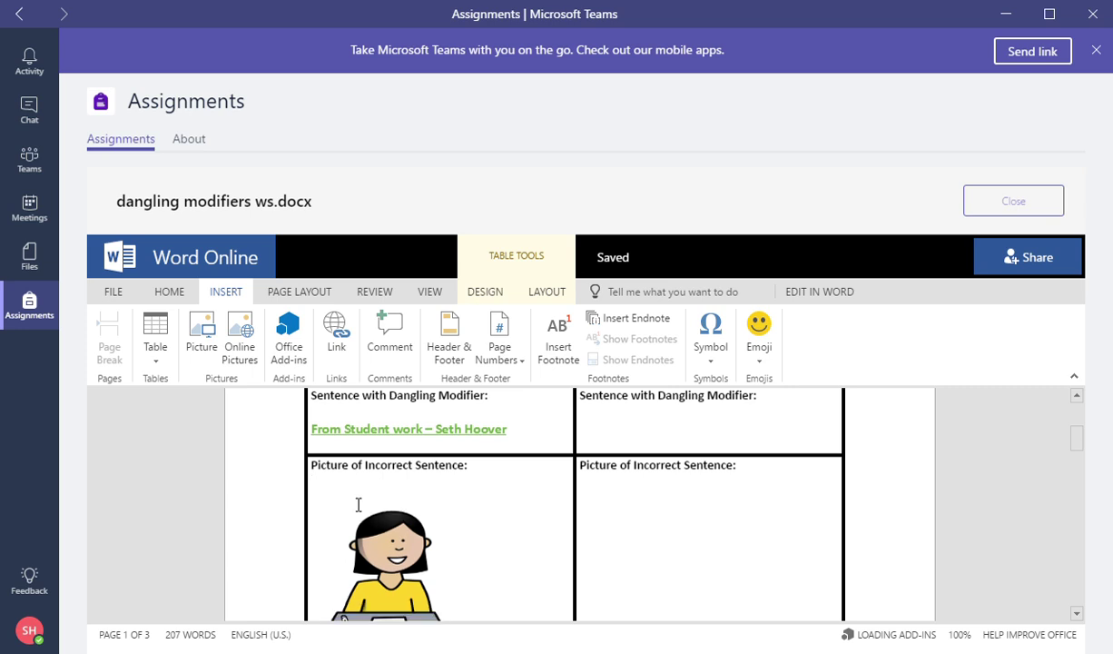
scroll(427, 490, down, 2)
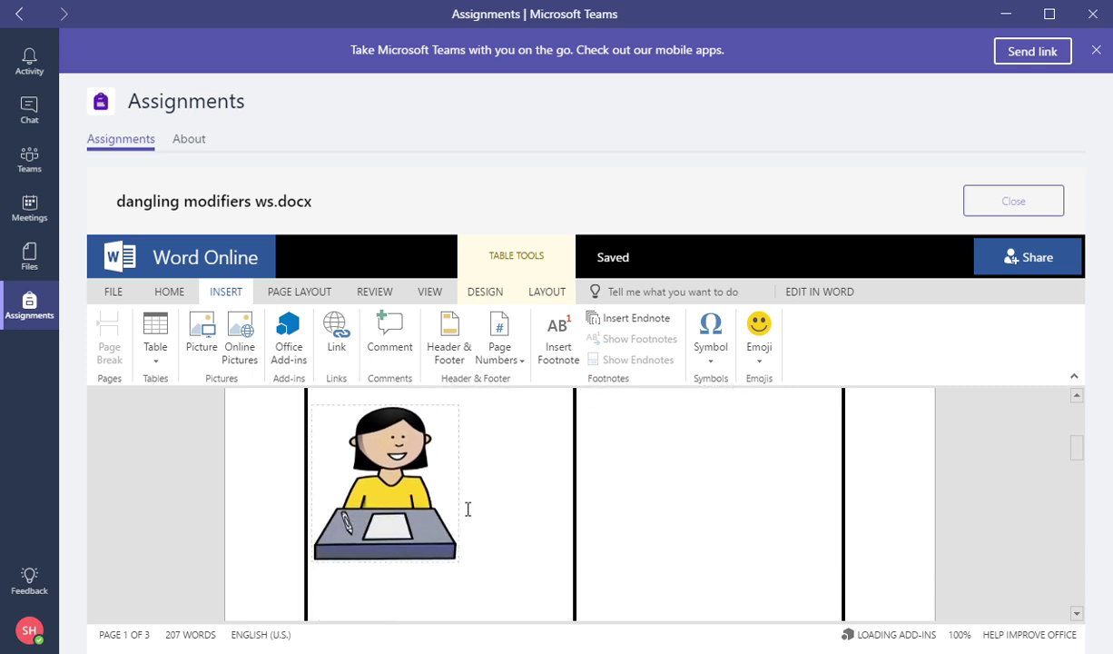
click(539, 577)
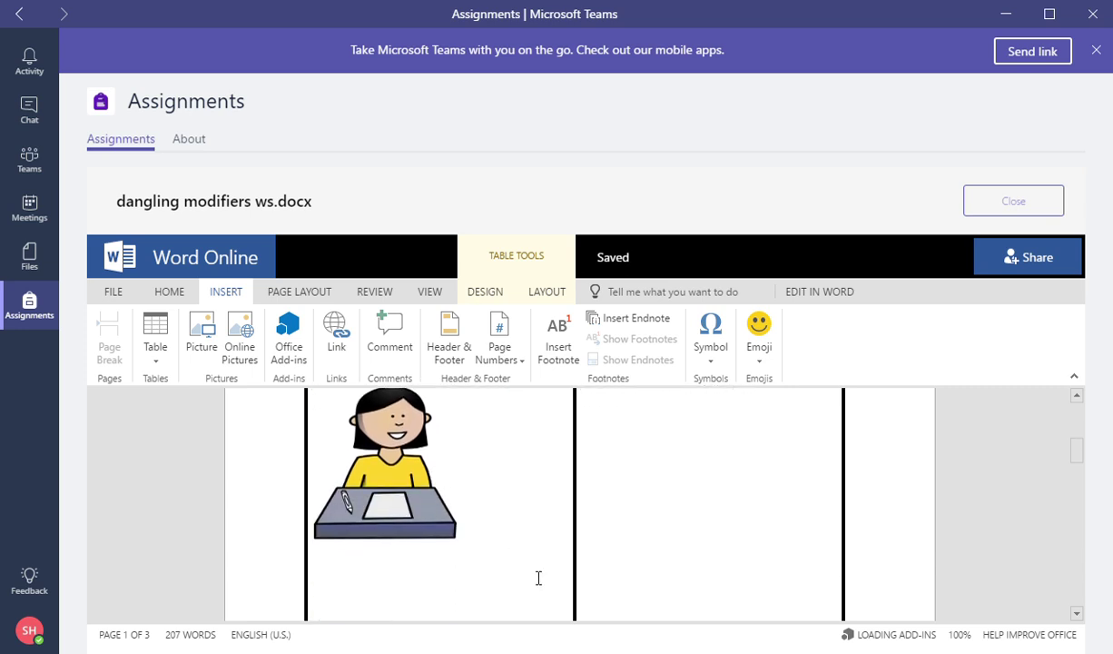
Add the caption 'This picture is from' plus the student's name below the clip-art.
text(This )
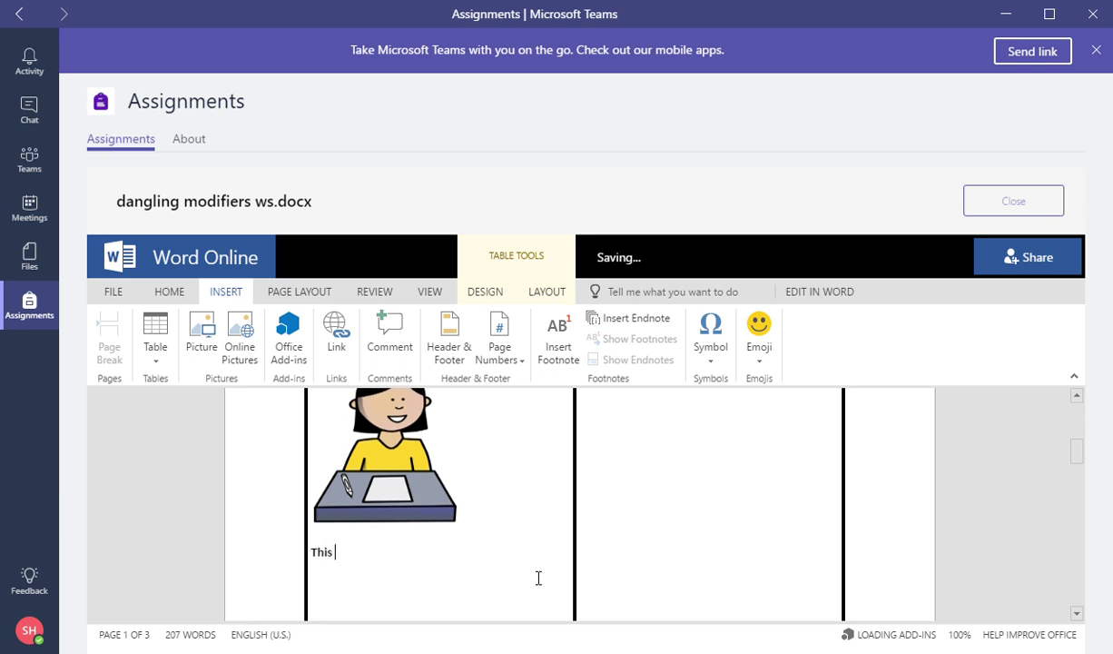
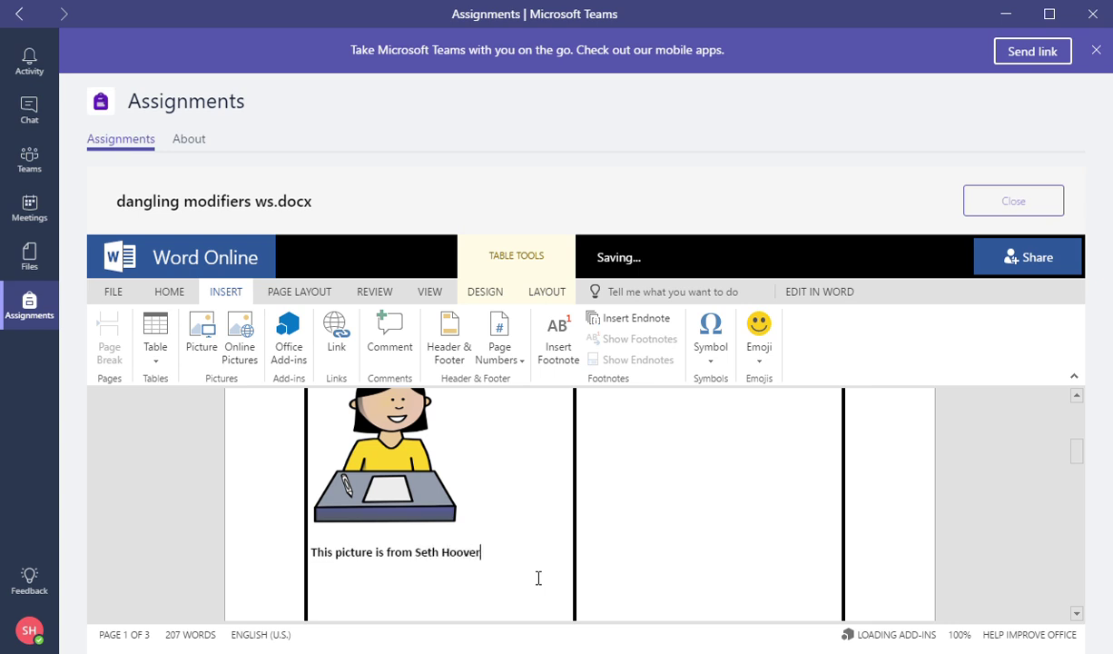
key(Return)
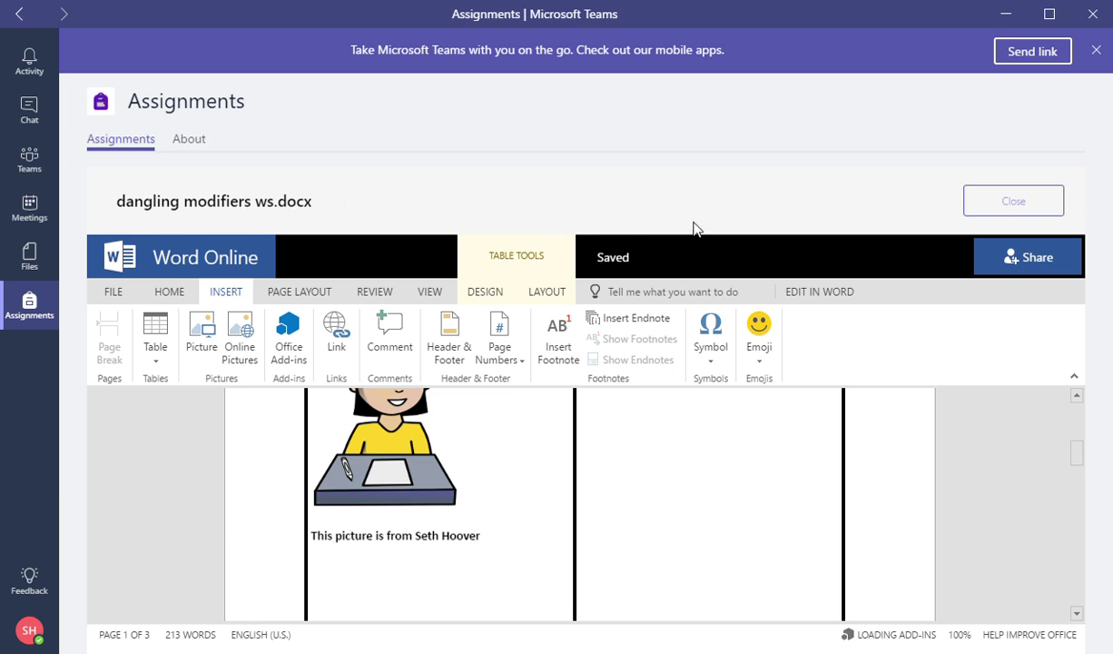
scroll(626, 508, down, 2)
scroll(629, 509, up, 5)
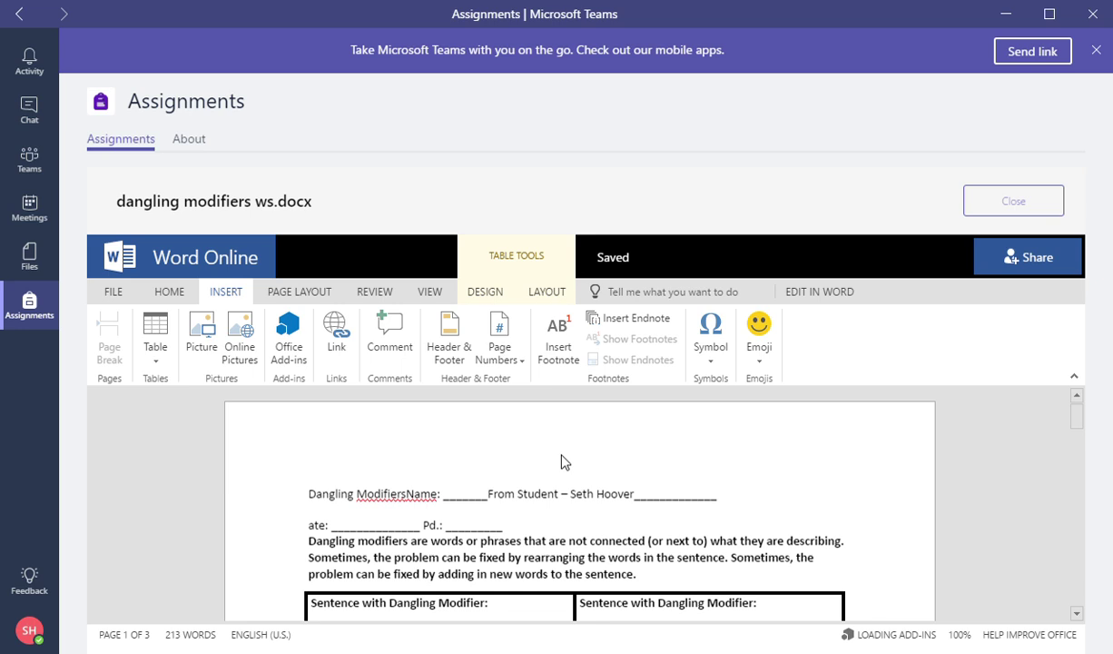
click(1029, 211)
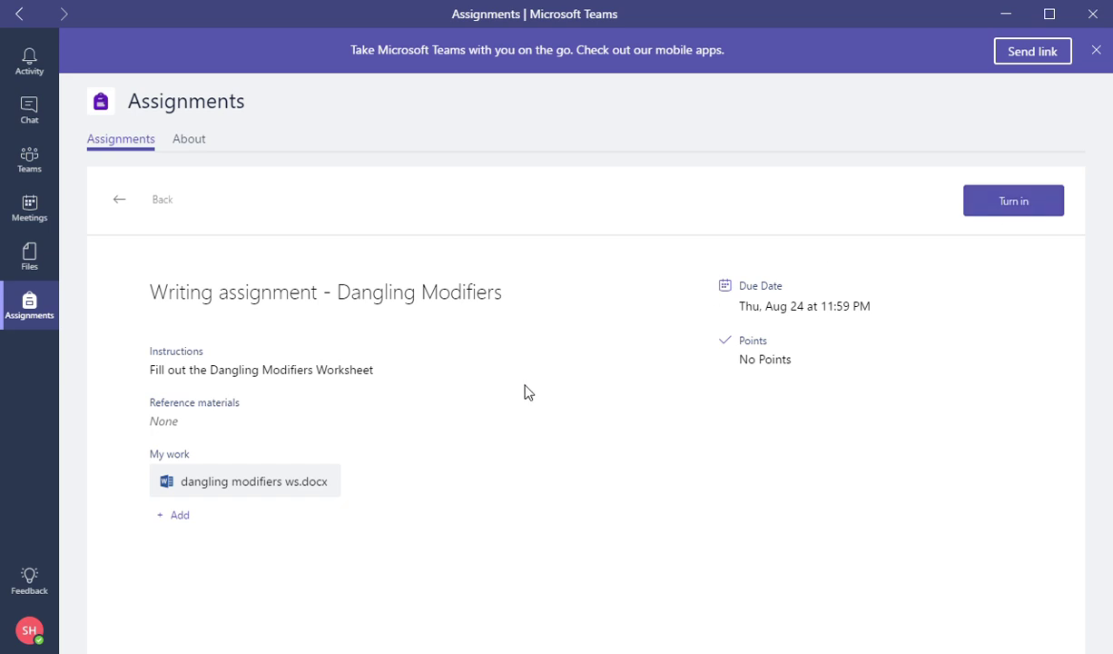